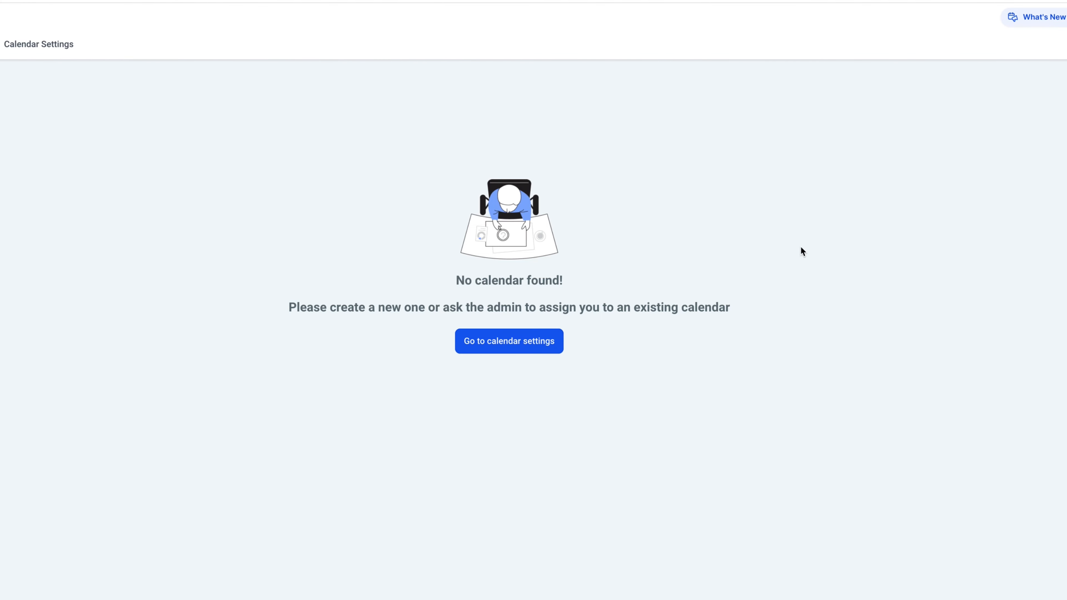
Open the calendar settings from the business settings.
left_click(531, 341)
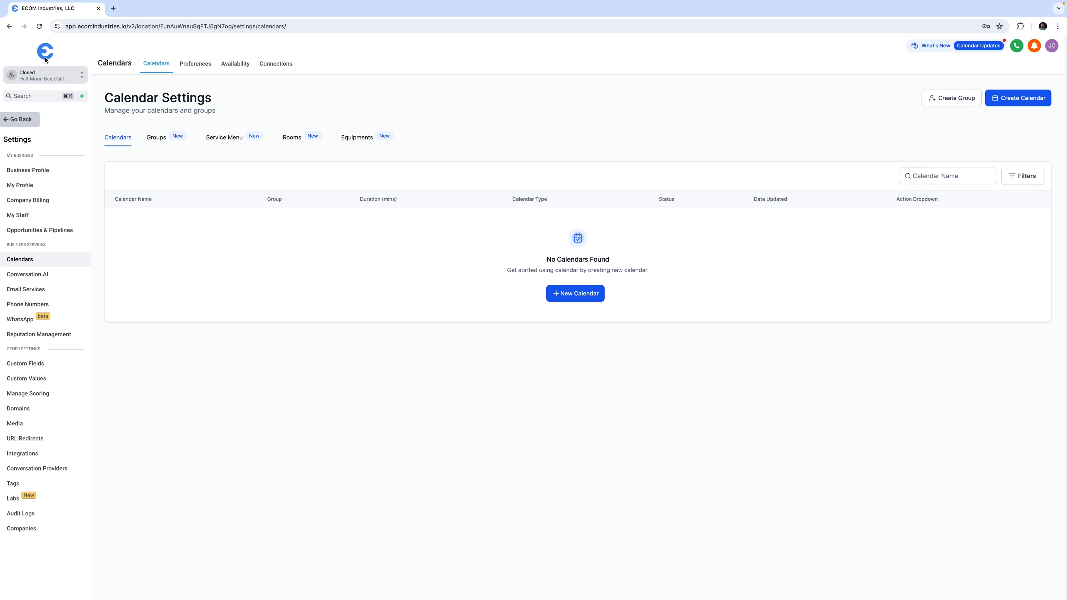
left_click(19, 119)
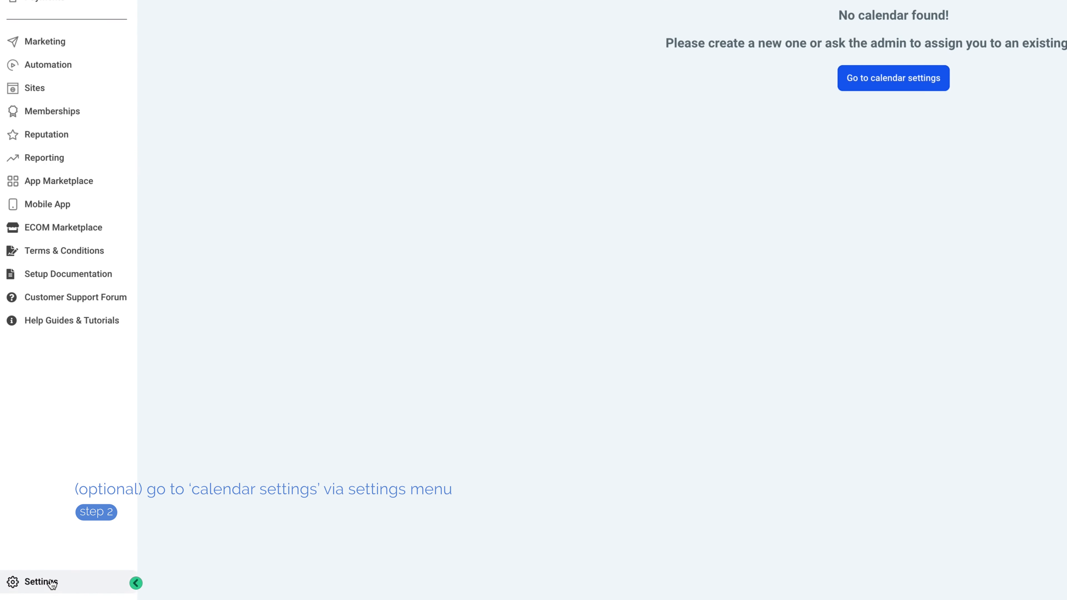
left_click(38, 588)
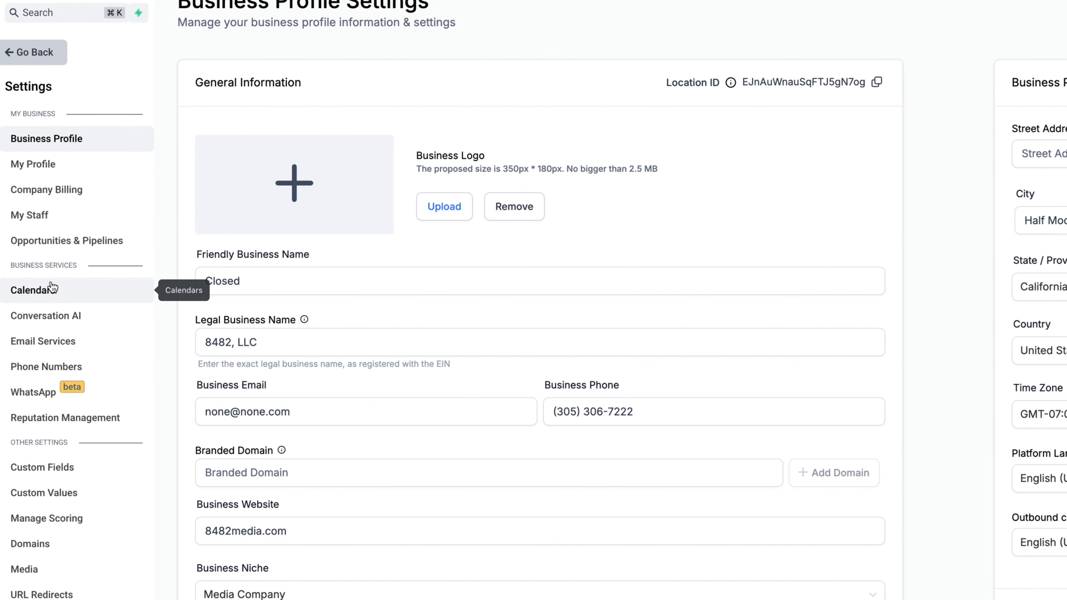
left_click(42, 291)
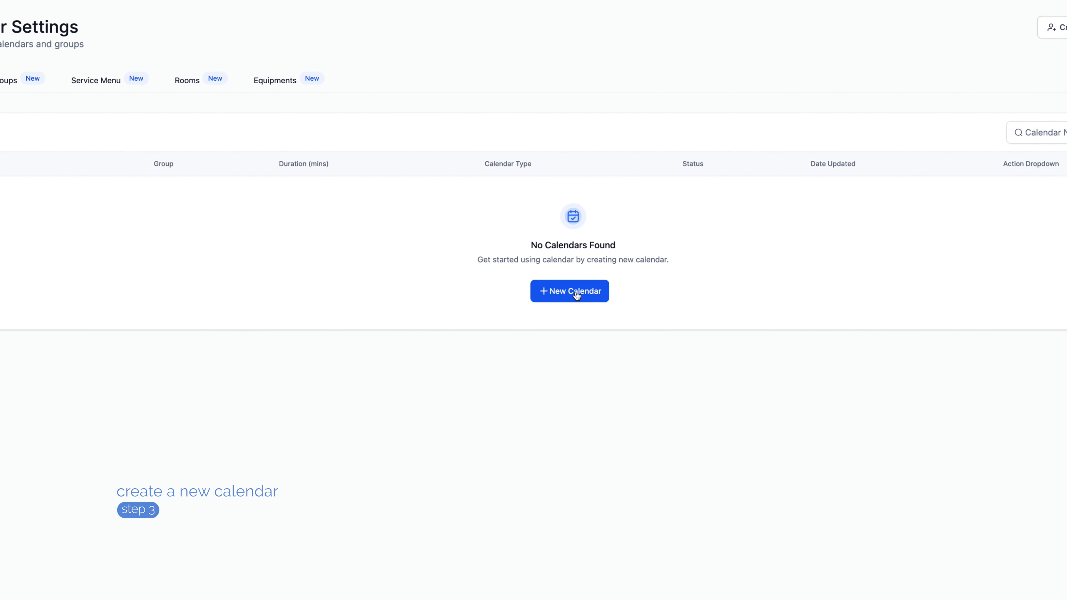
Start a new Round Robin calendar and name it "Discovery Call".
left_click(577, 295)
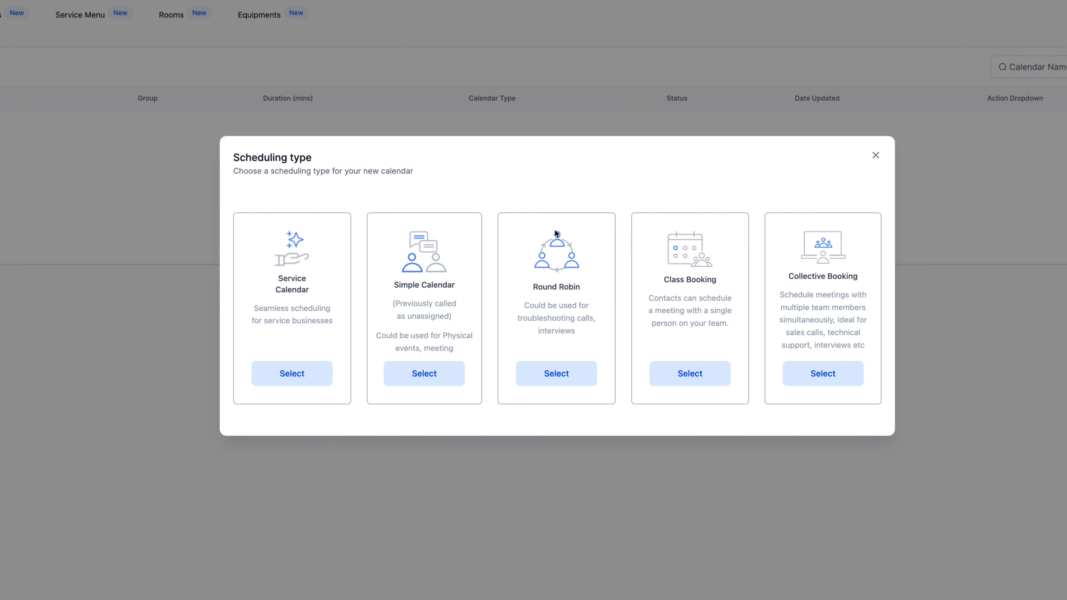
left_click(563, 378)
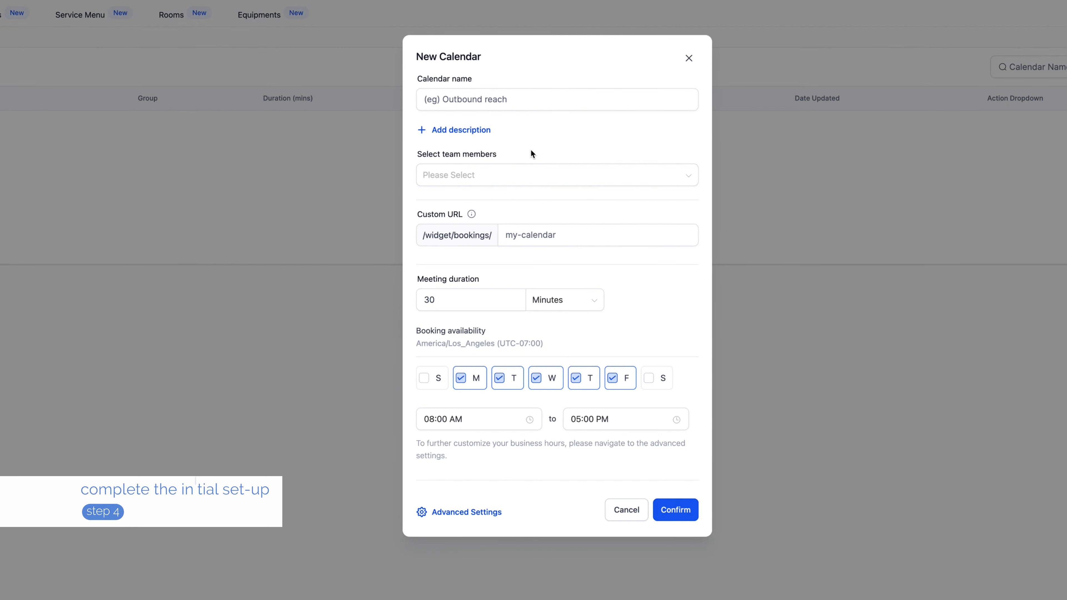
left_click(485, 102)
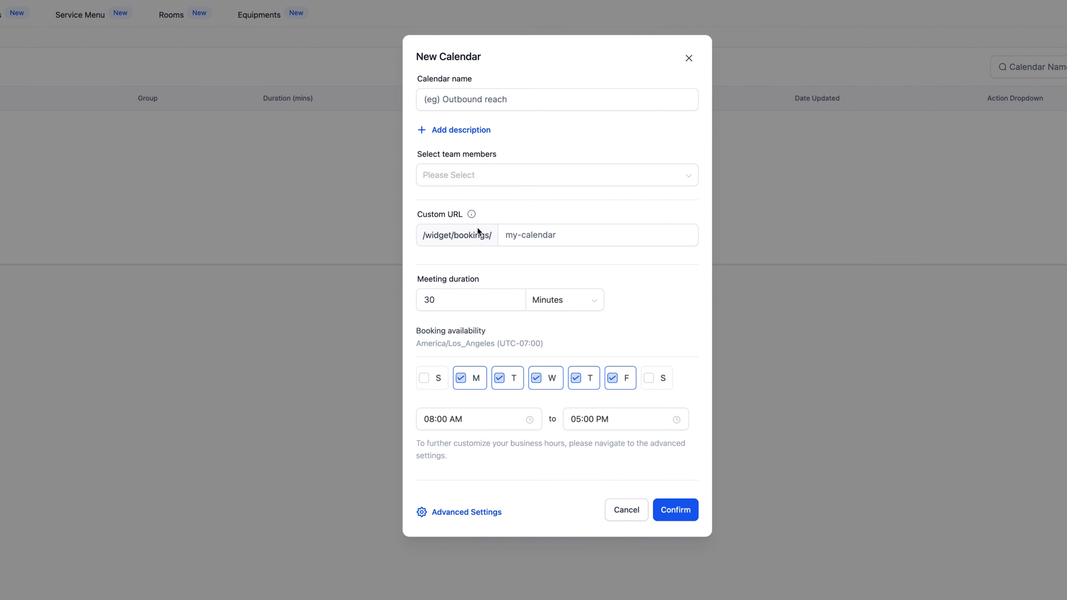
left_click(502, 102)
type("Discovery Call")
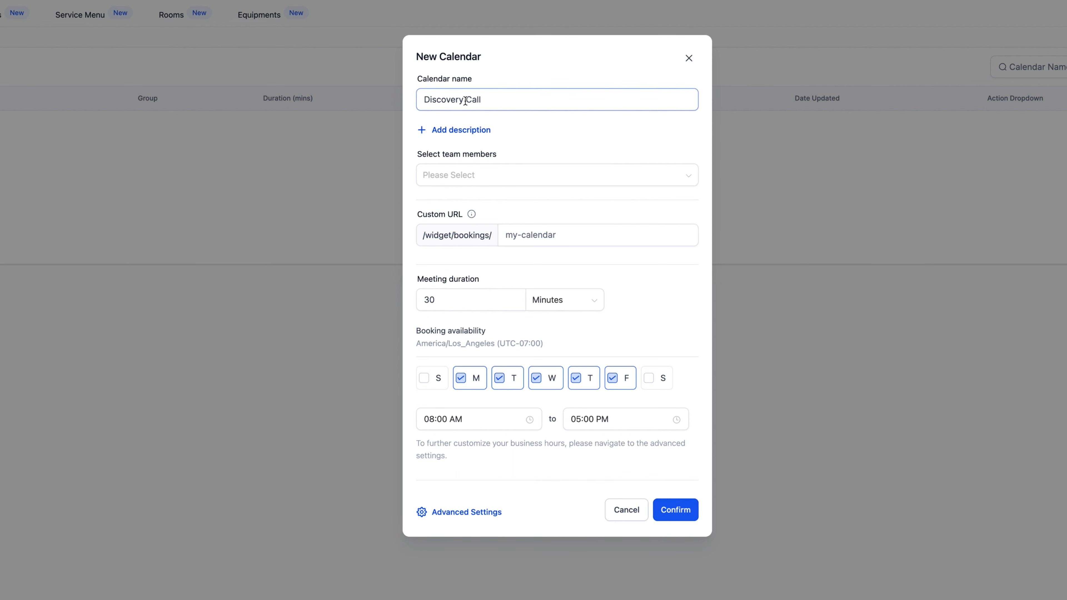
left_click(504, 123)
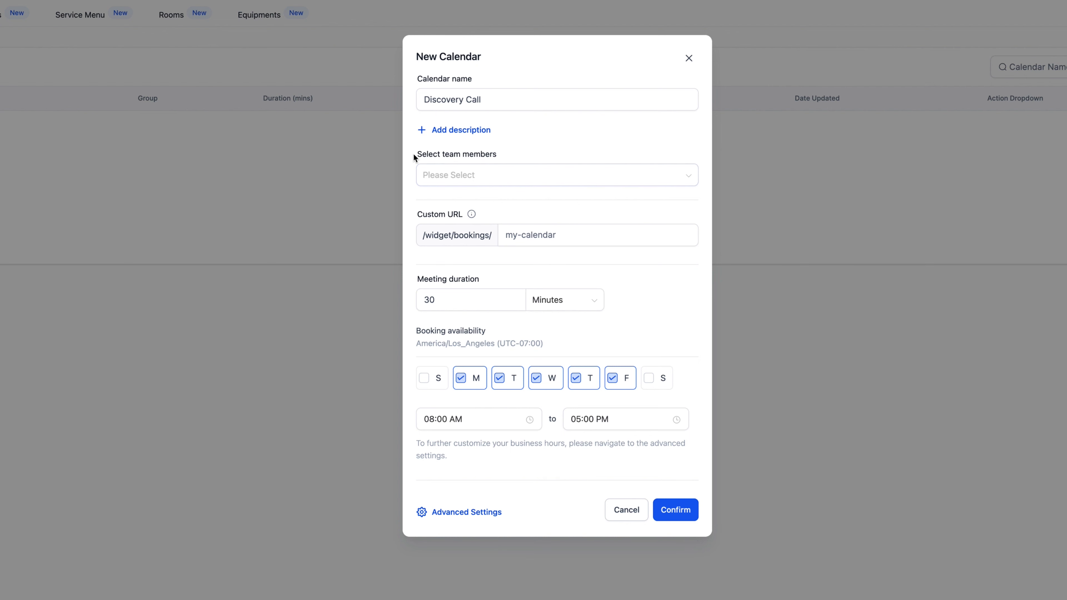
Assign both available team members, the main user and the TEST user, to the new calendar.
left_click(484, 176)
left_click(488, 203)
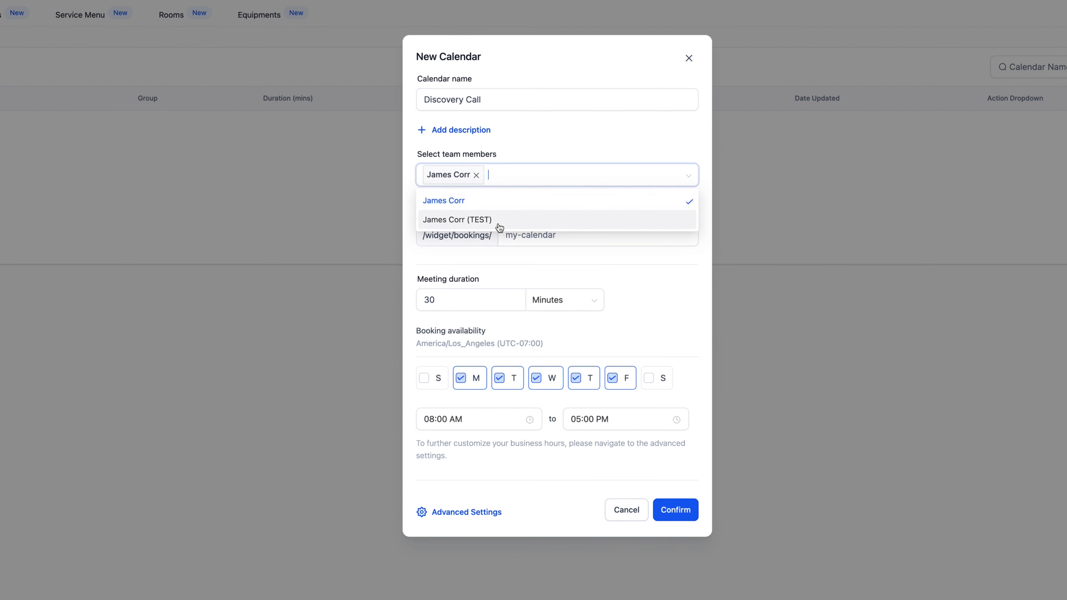
left_click(500, 227)
left_click(544, 140)
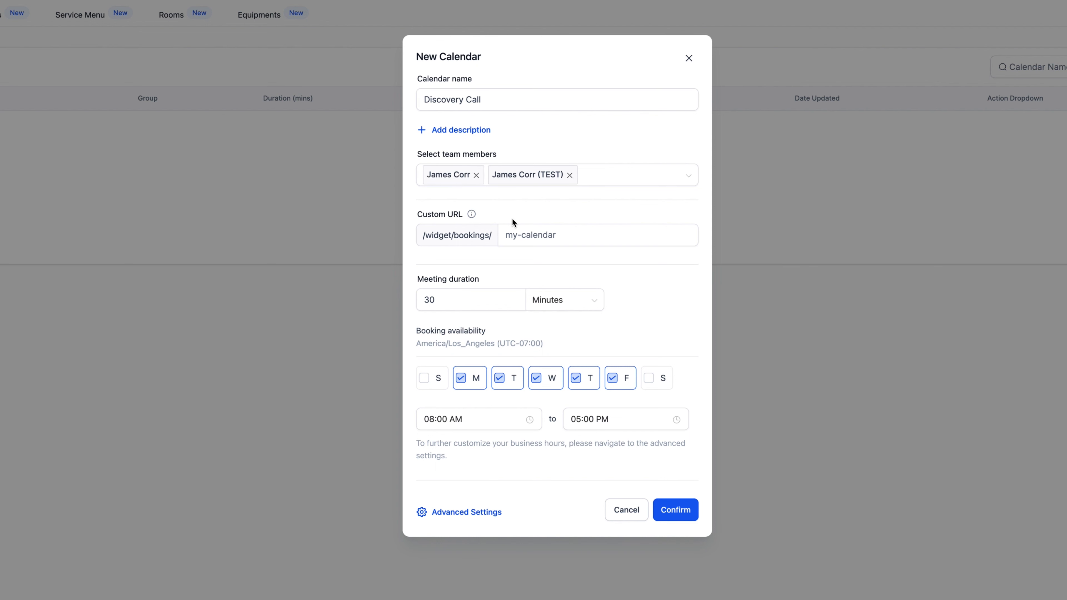
Set the custom booking URL to "sales-call-testmedia123" and the meeting duration to 60 minutes.
left_click(523, 235)
left_click_drag(445, 293, 408, 300)
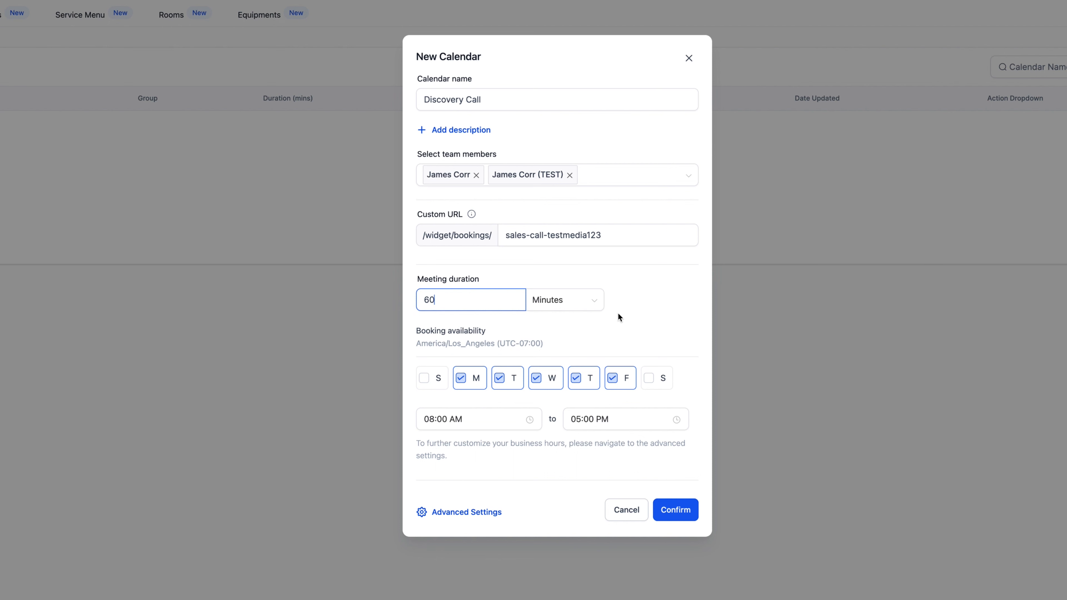
type("60")
Set the end of the daily booking availability to 06:00 PM and create the calendar.
left_click(650, 325)
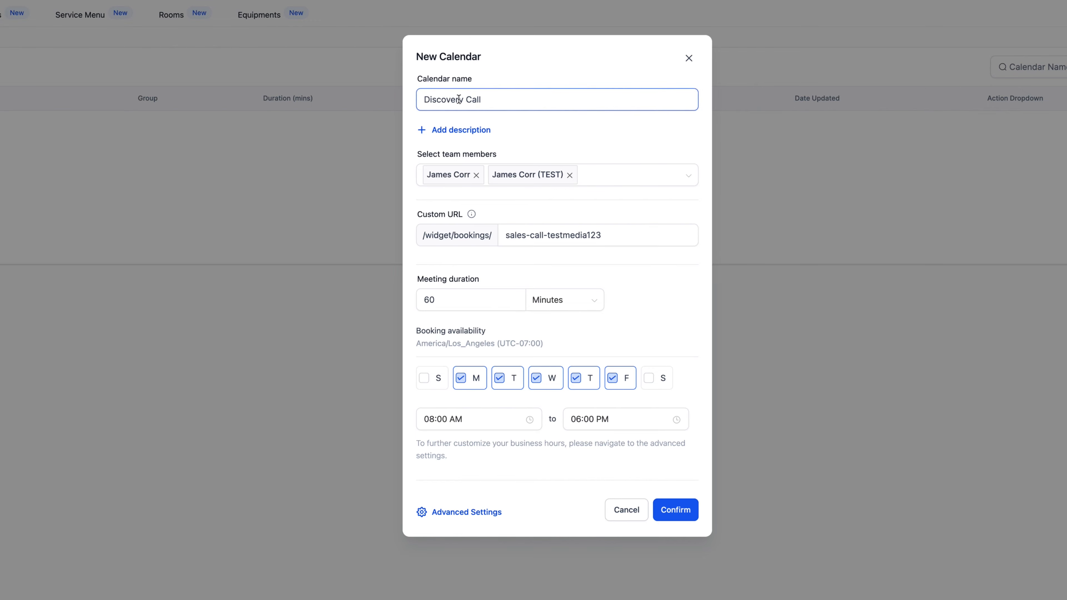
left_click(681, 520)
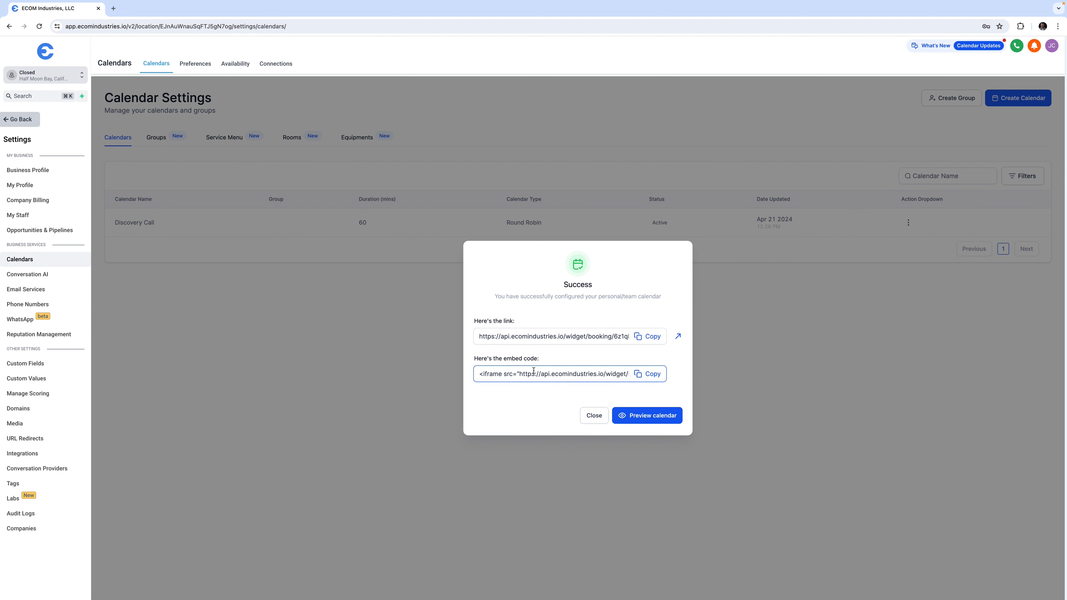
left_click(594, 416)
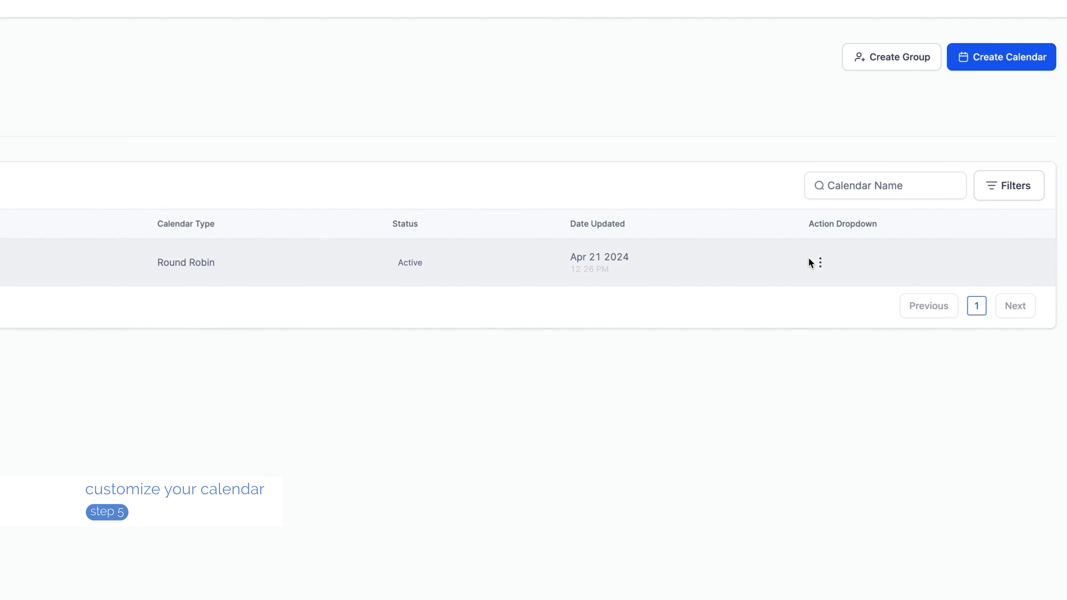
Open the Discovery Call calendar for editing, upload the 8482 logo and set its widget shape to Circle.
left_click(820, 263)
left_click(797, 301)
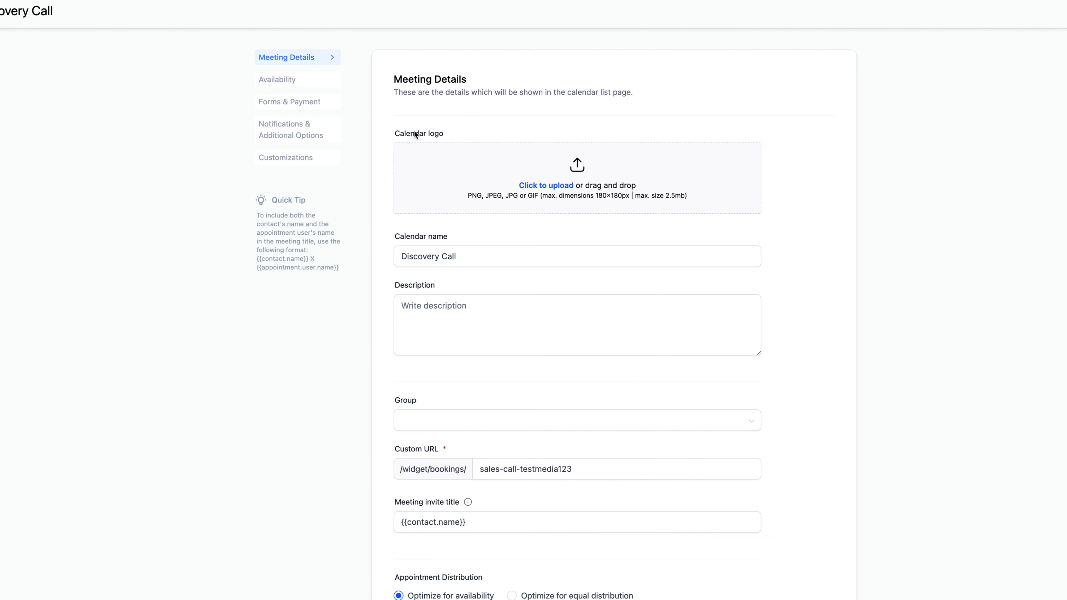
left_click(545, 184)
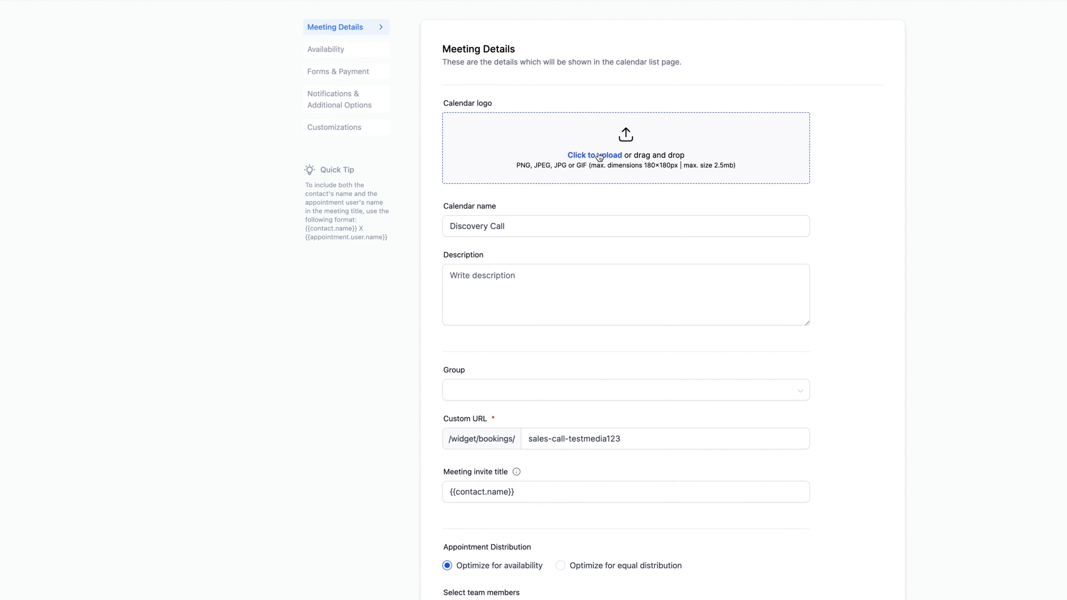
key("Escape")
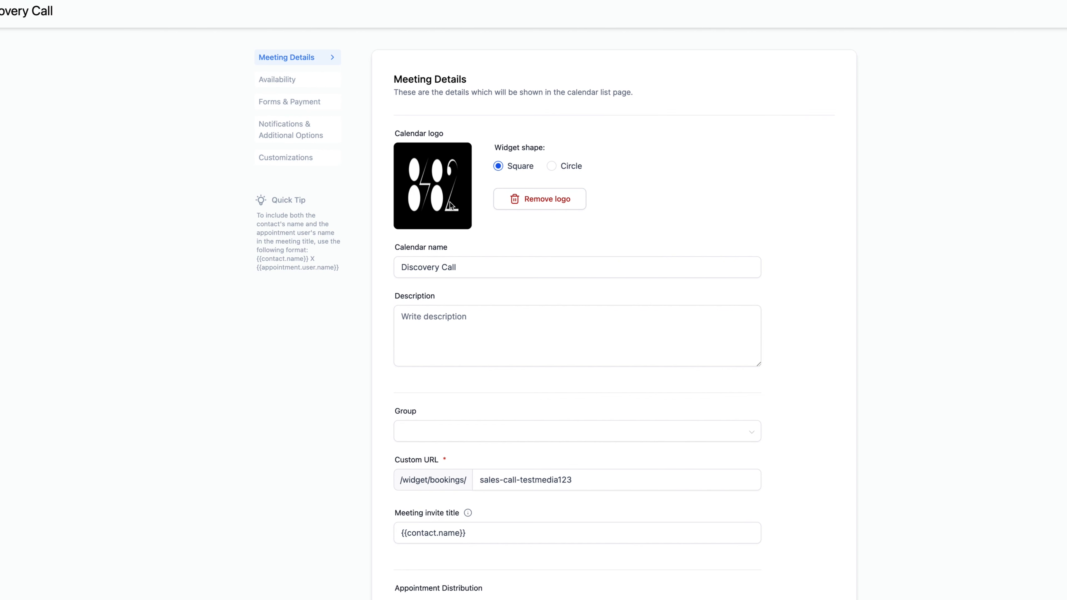
left_click(552, 166)
Append "Discovery Call with Test Media 123" after {{contact.name}} in the meeting invite title.
left_click(493, 269)
left_click(470, 318)
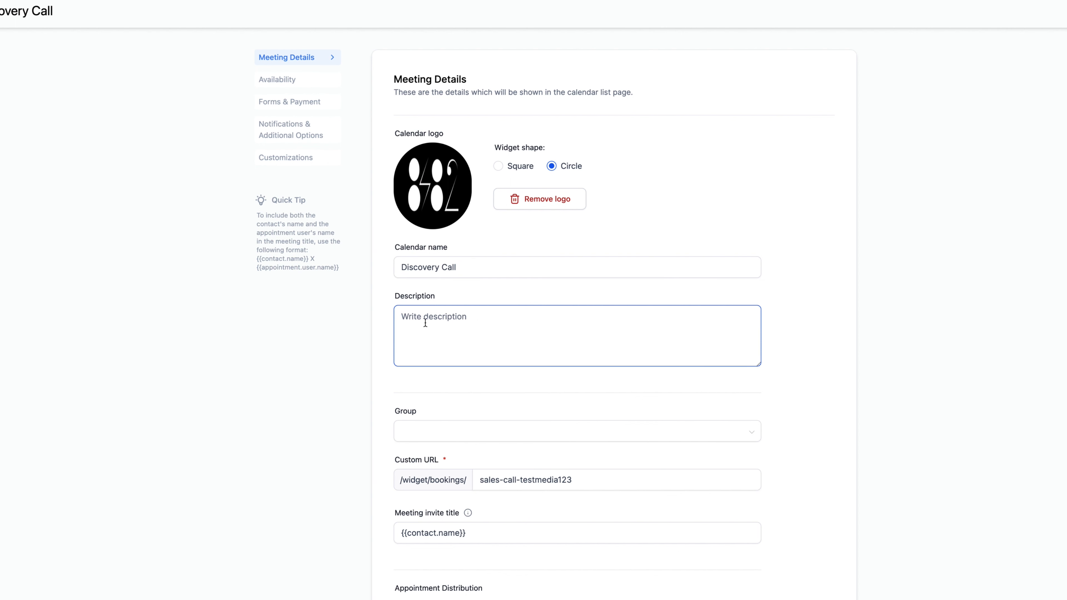
scroll(498, 329, "down", 2)
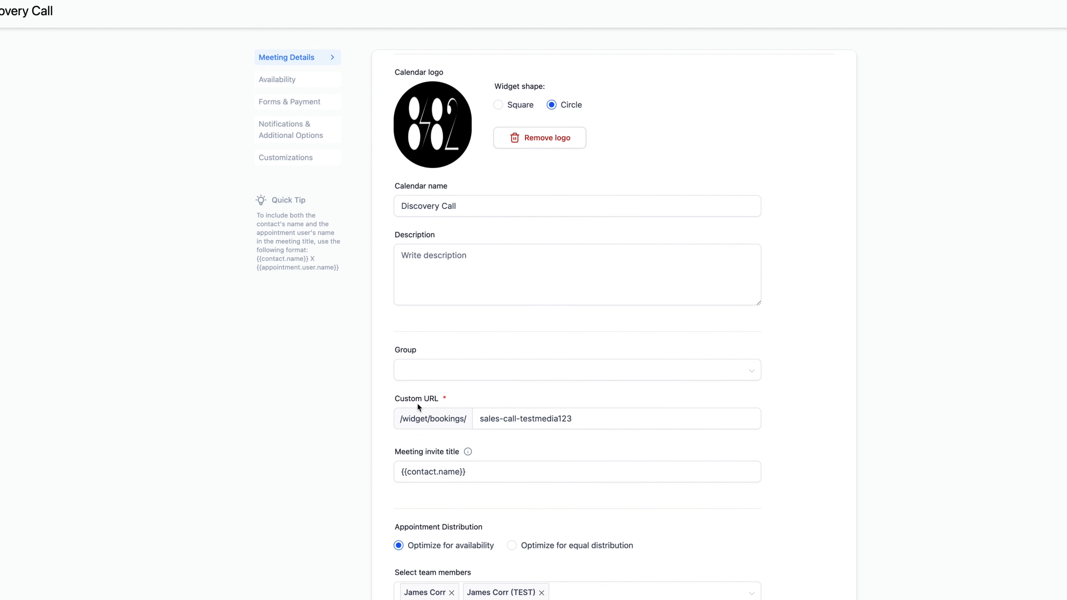
left_click(479, 419)
left_click(467, 469)
mouse_move(469, 453)
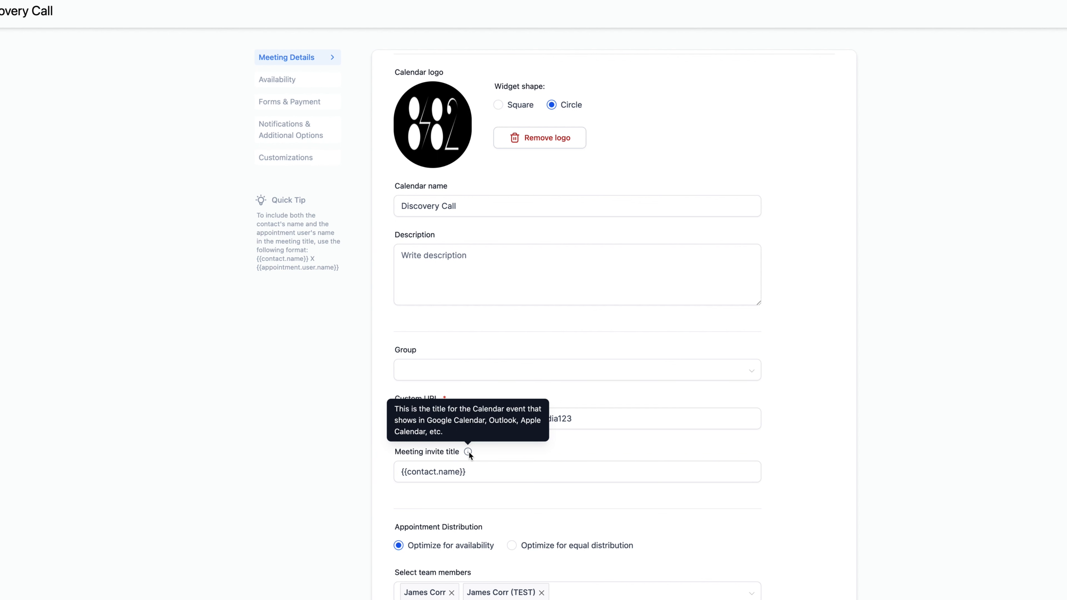
left_click(489, 473)
type("Discovery Call with Test Media 123")
Check the selection of team members in the calendar's meeting details.
scroll(486, 496, "down", 7)
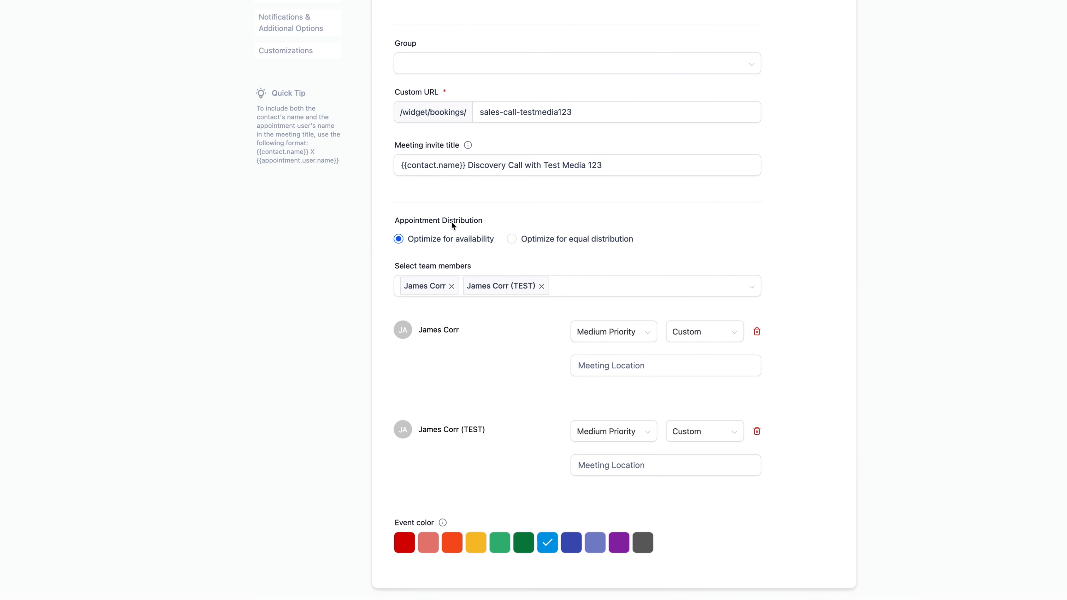
scroll(433, 227, "down", 1)
left_click(585, 280)
left_click(586, 281)
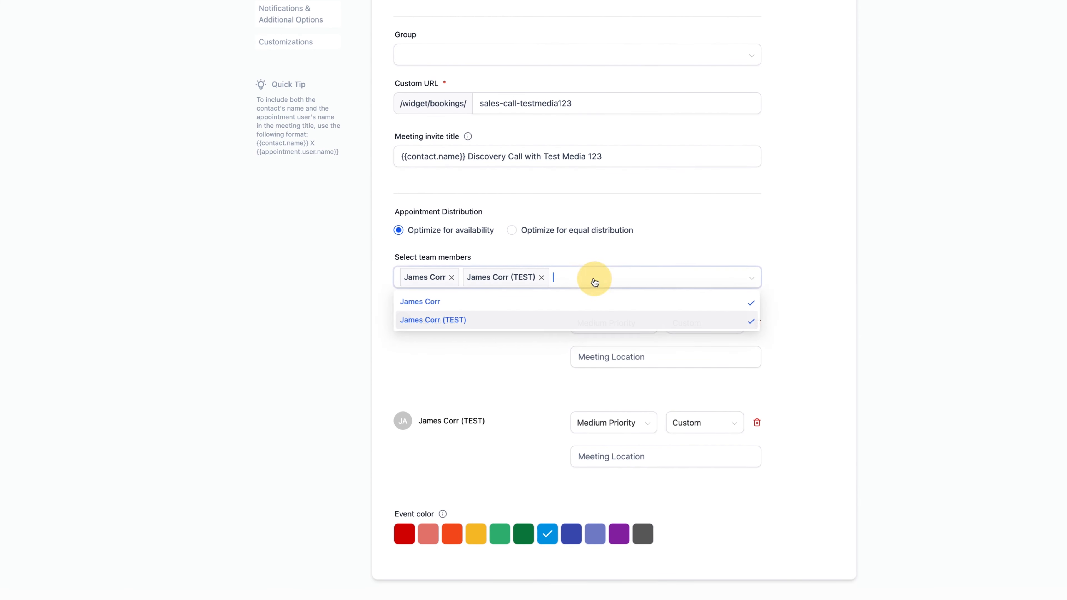
left_click(355, 310)
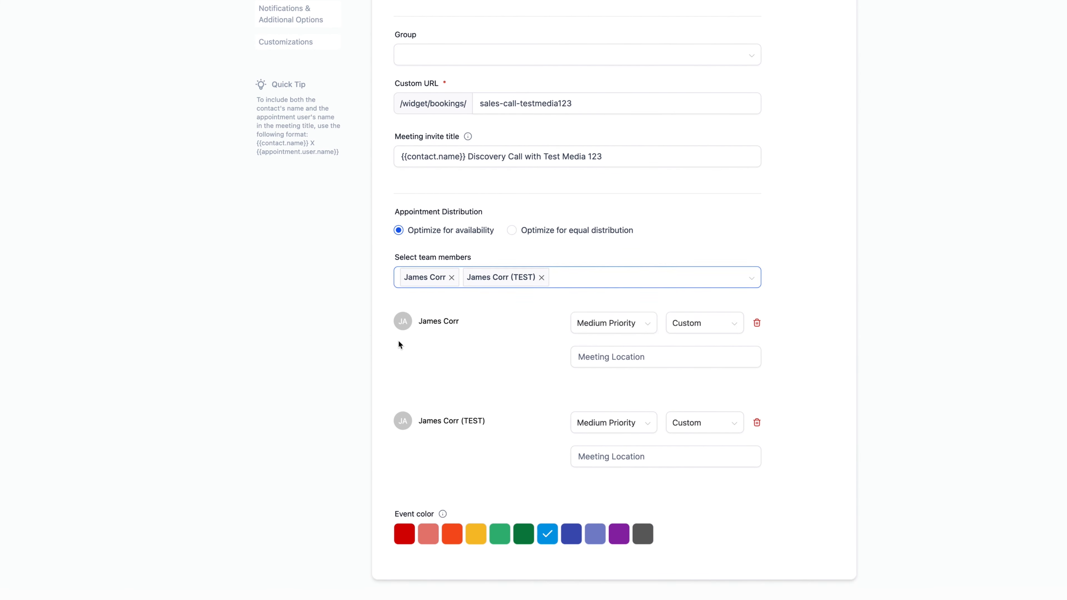
Compare the equal distribution and availability options for appointment distribution, including the team member priority choices.
left_click(418, 233)
left_click(541, 234)
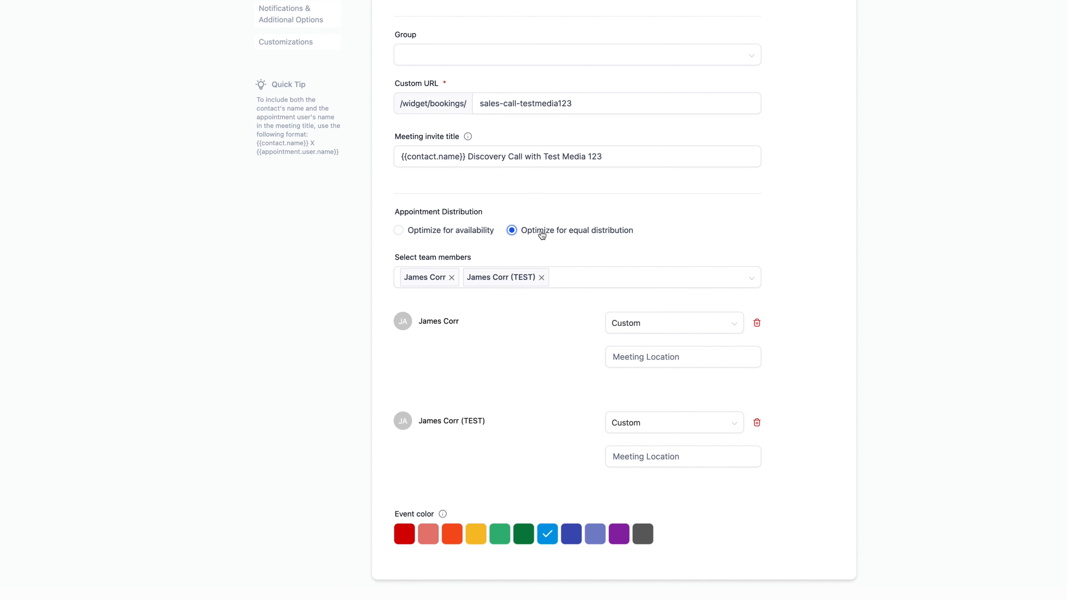
left_click(441, 234)
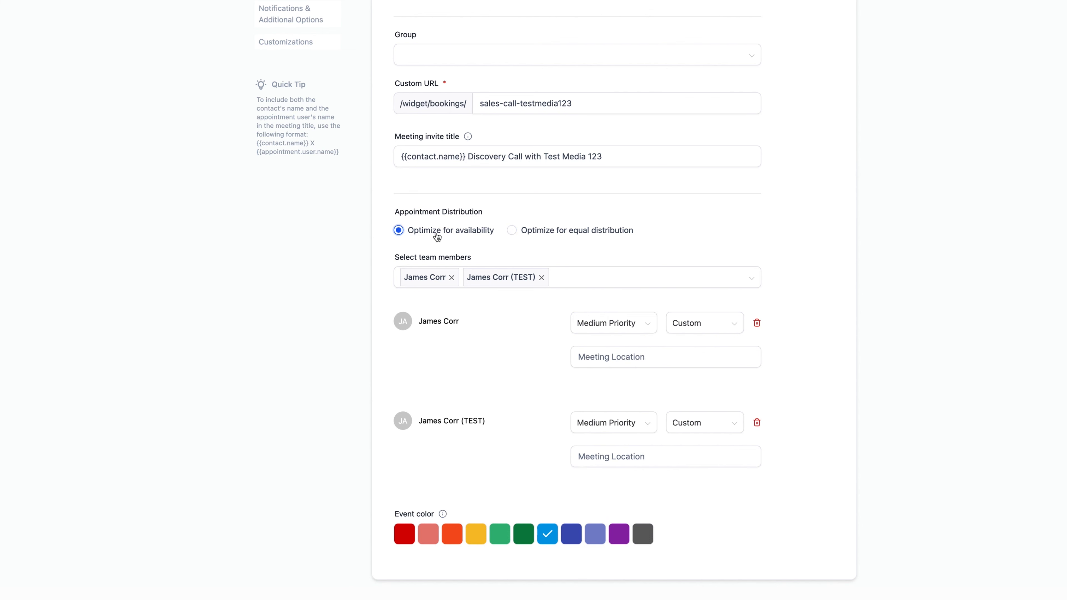
left_click(605, 327)
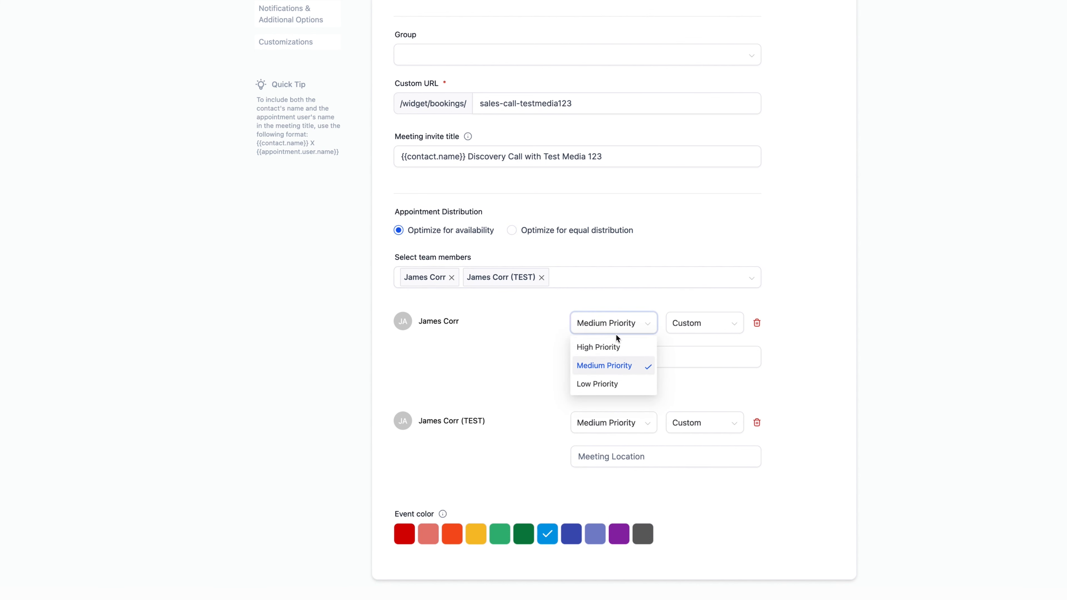
left_click(412, 366)
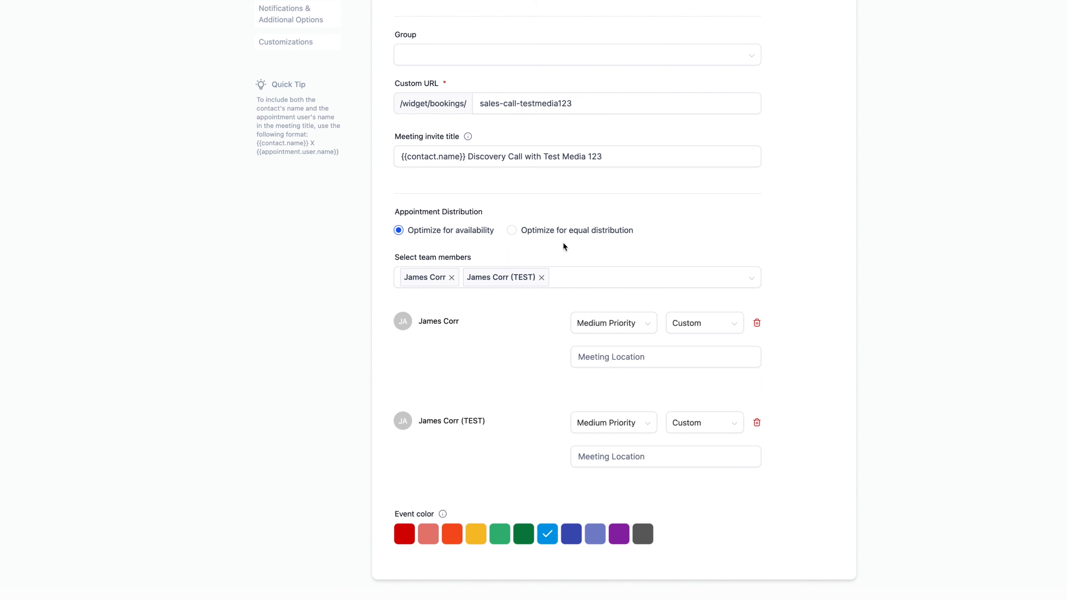
left_click(545, 234)
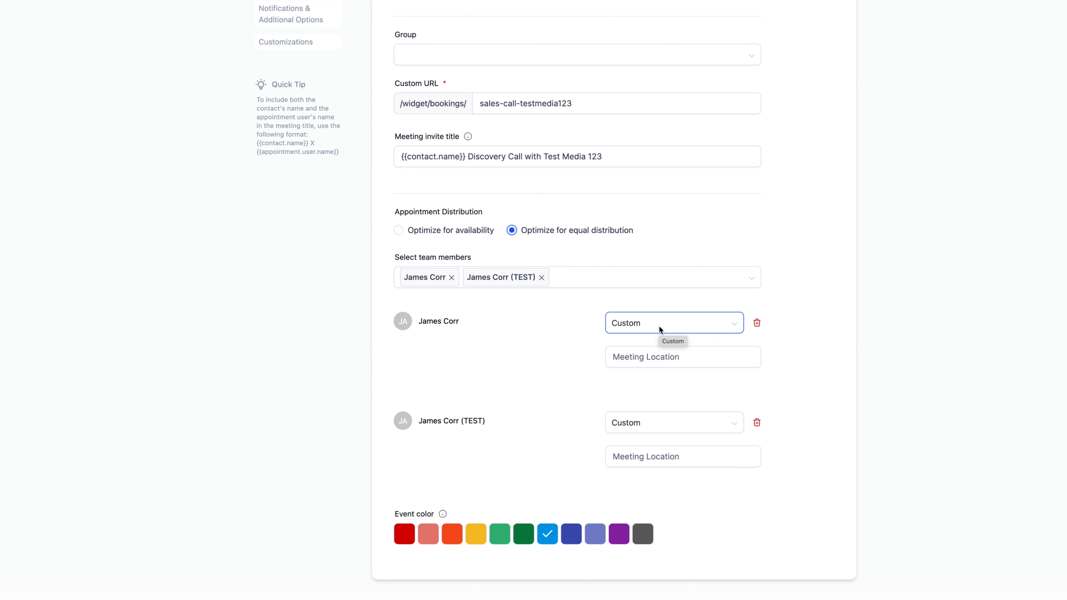
left_click(421, 233)
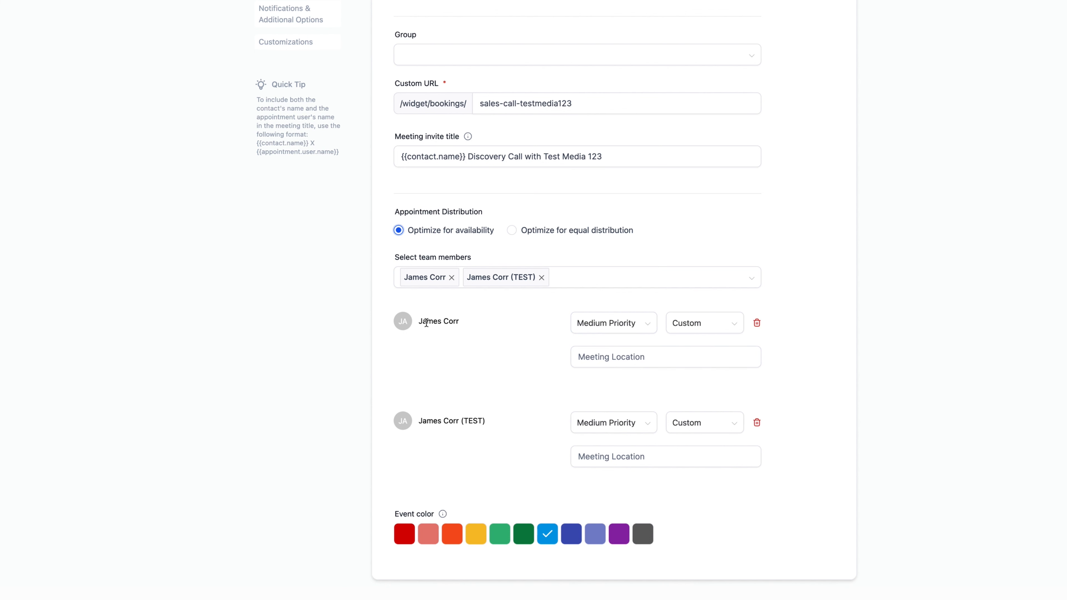
Give the first team member High Priority and the TEST team member Low Priority.
left_click(610, 328)
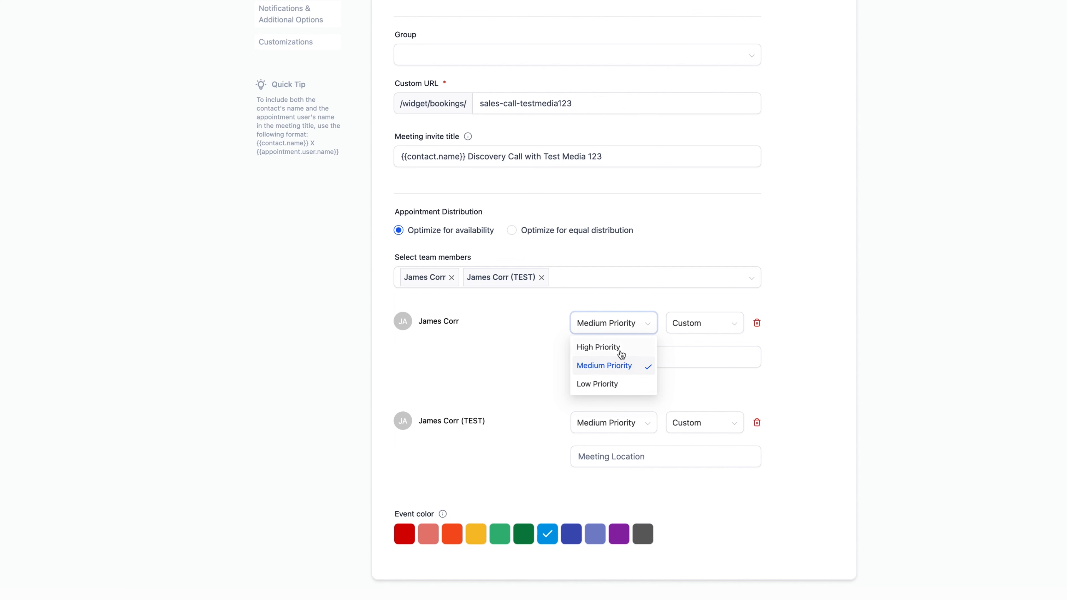
left_click(613, 348)
left_click_drag(460, 322, 418, 322)
left_click(428, 322)
left_click_drag(417, 421, 488, 422)
left_click(638, 427)
left_click(619, 482)
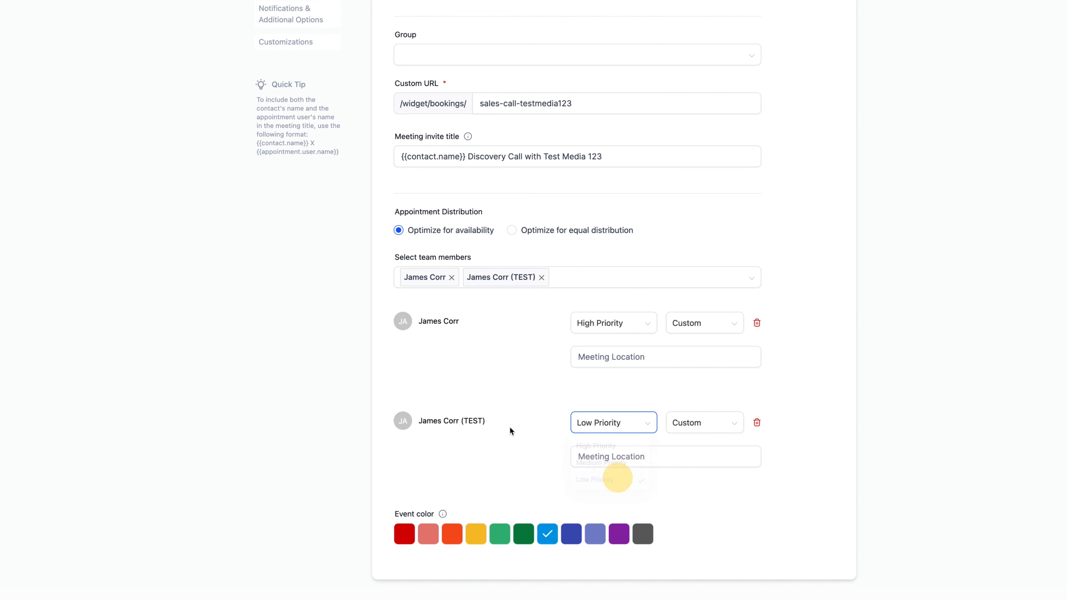
Check the TEST team member's meeting location types and try to set the first team member's location to Zoom.
left_click(715, 431)
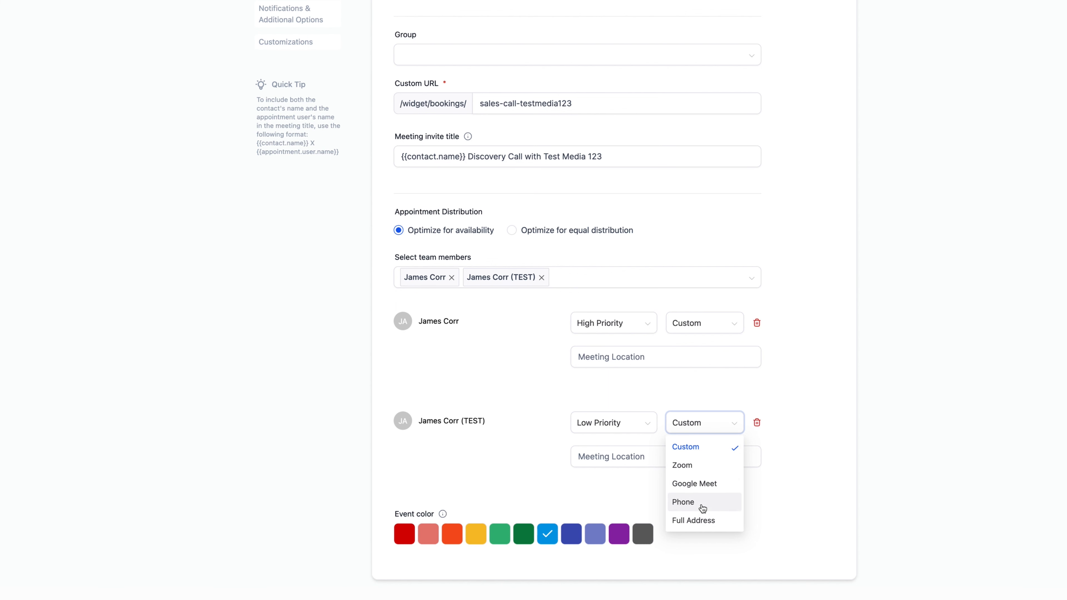
left_click(782, 520)
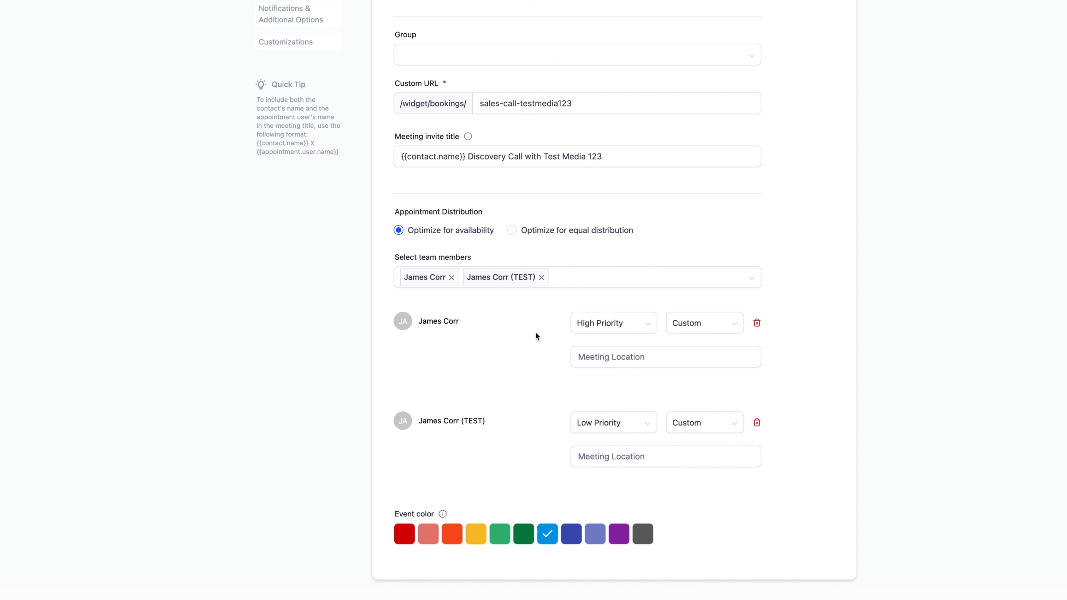
left_click(692, 326)
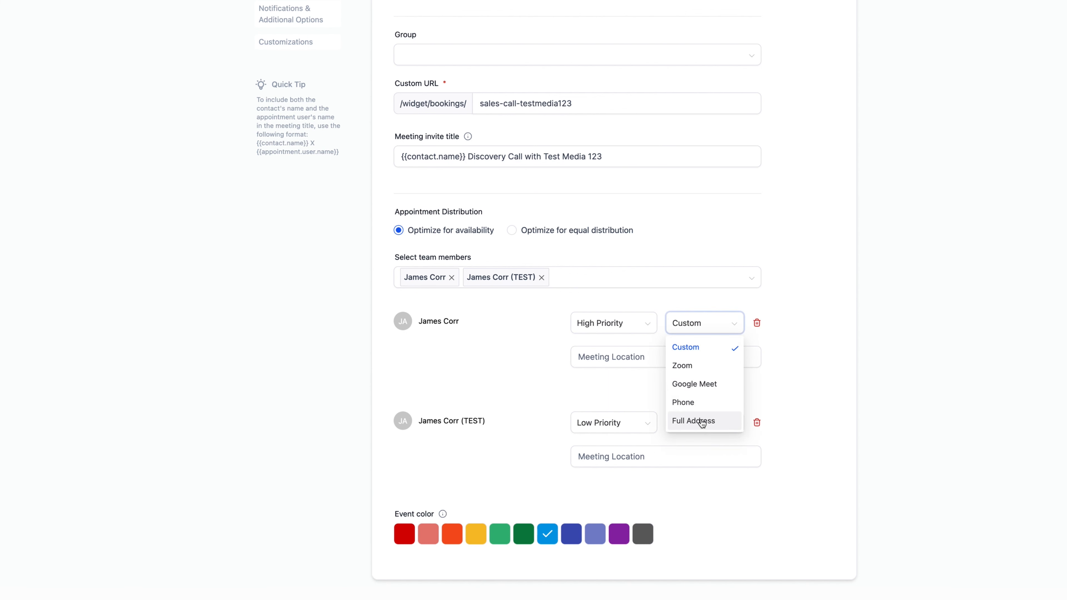
left_click(695, 367)
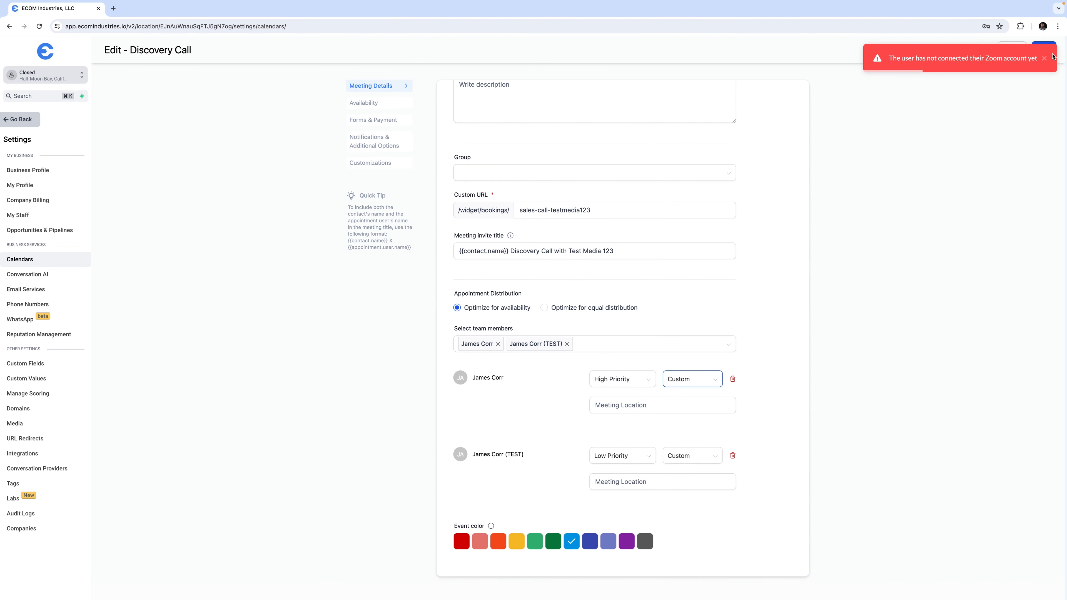
left_click(1045, 58)
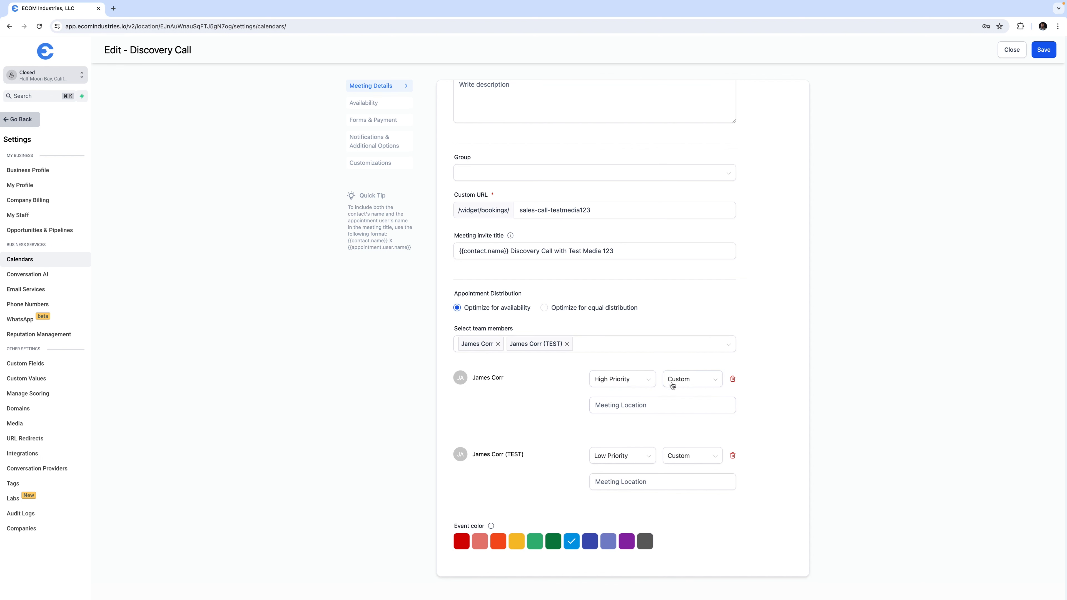
Check the first team member's custom meeting location field.
left_click(619, 405)
left_click(699, 419)
scroll(552, 519, "up", 5)
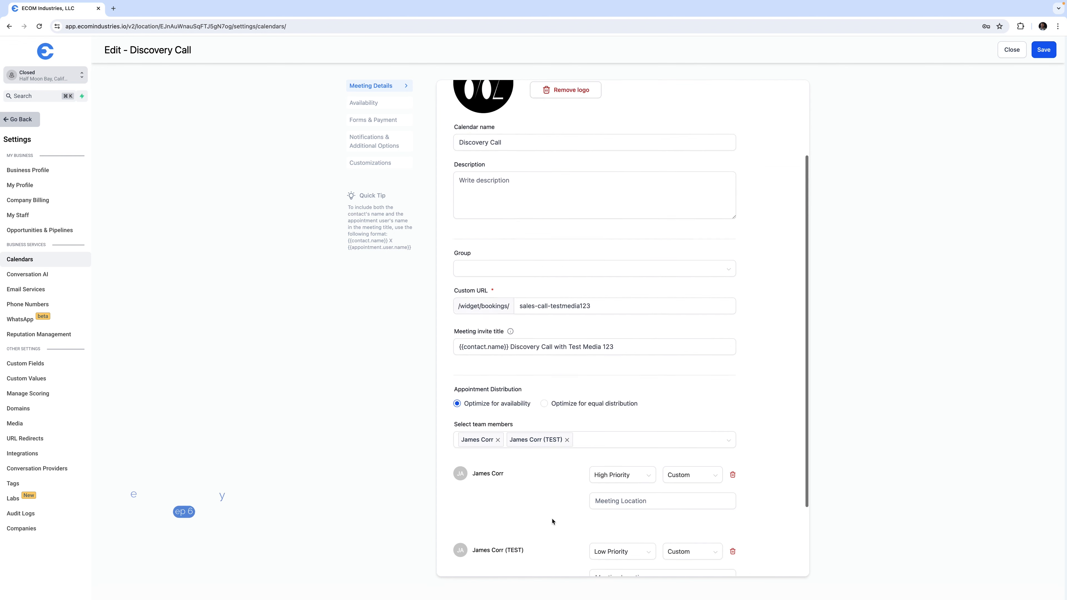
Open the calendar's availability settings and review the weekly available hours, including the Tuesday start time choices.
left_click(416, 105)
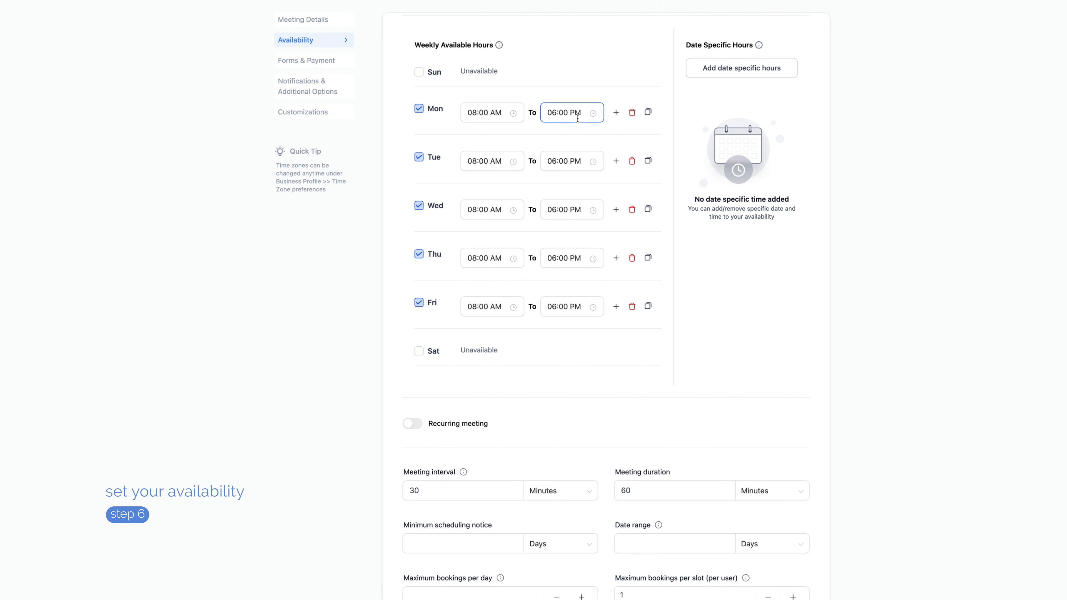
left_click_drag(427, 46, 481, 47)
left_click(534, 55)
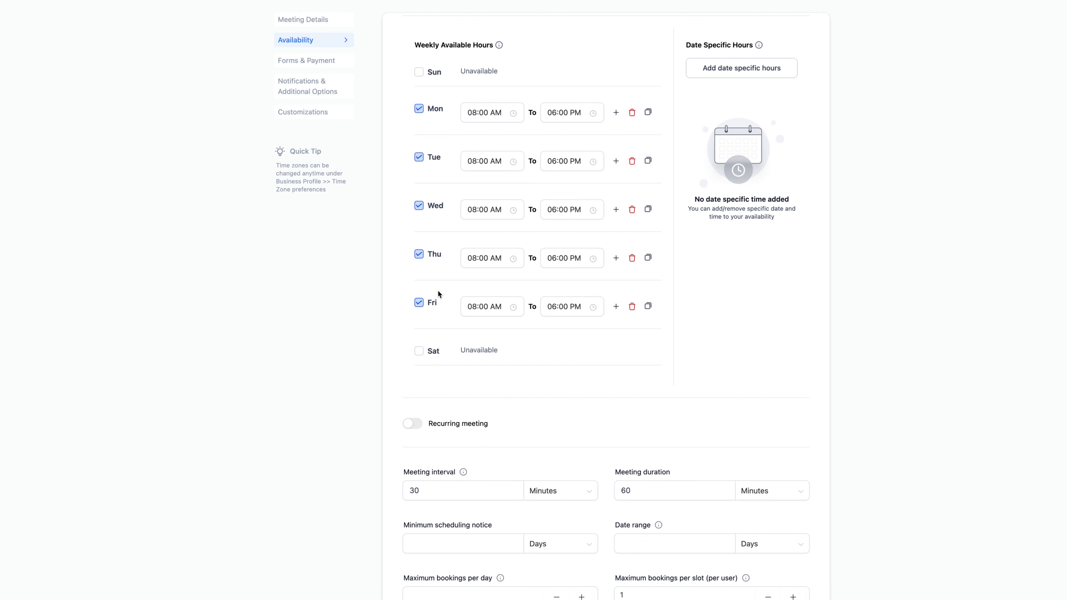
left_click(555, 109)
left_click(502, 164)
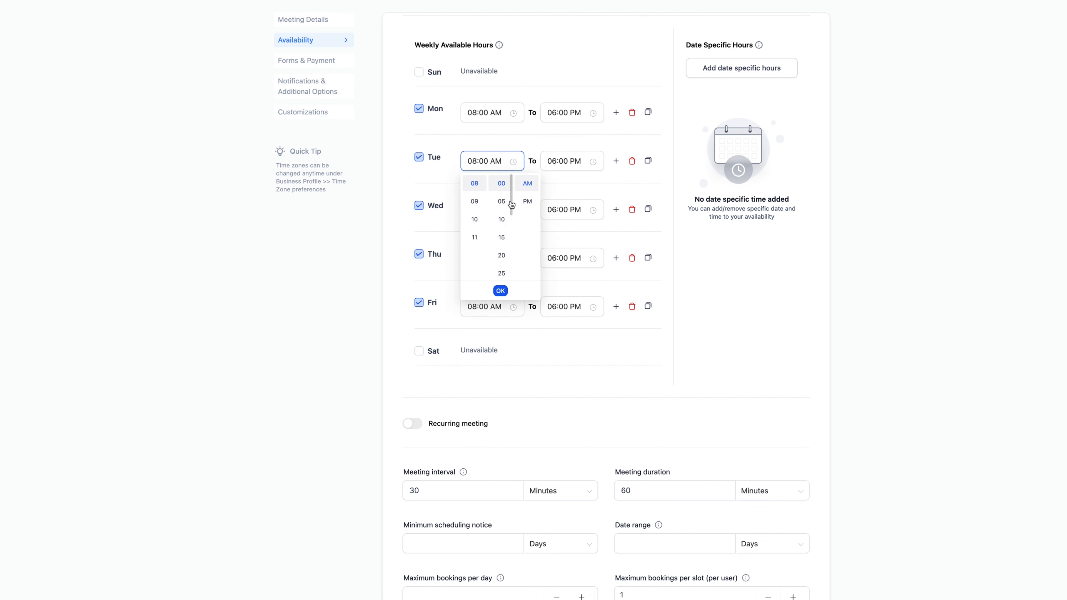
left_click(386, 255)
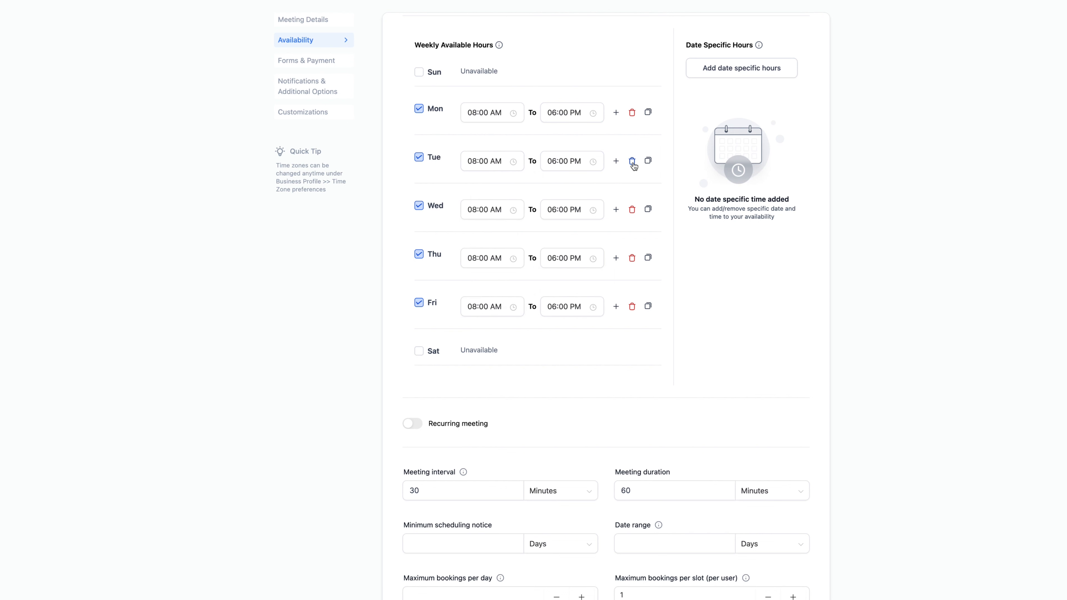
Add date specific hours for April 26, 2024, from 11:00 AM to 05:00 PM.
left_click(739, 71)
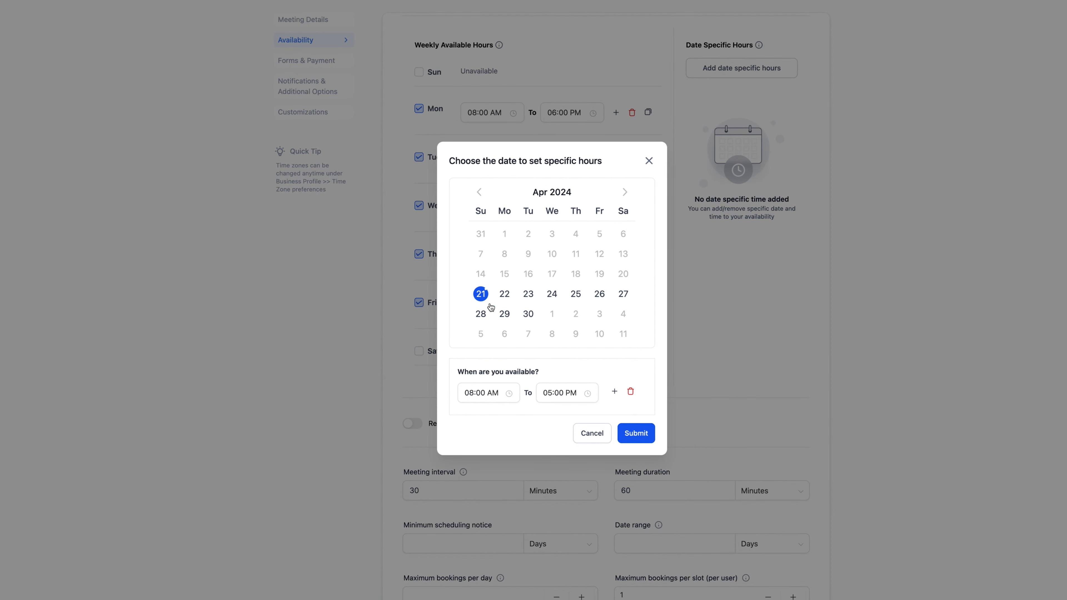
left_click(603, 298)
left_click(490, 394)
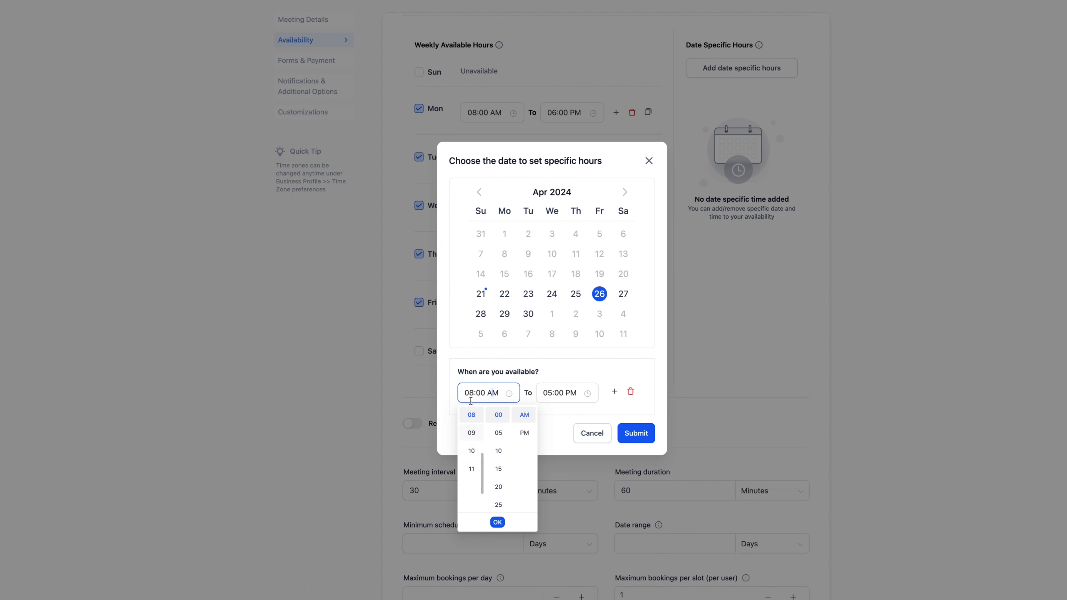
left_click(472, 470)
left_click(545, 430)
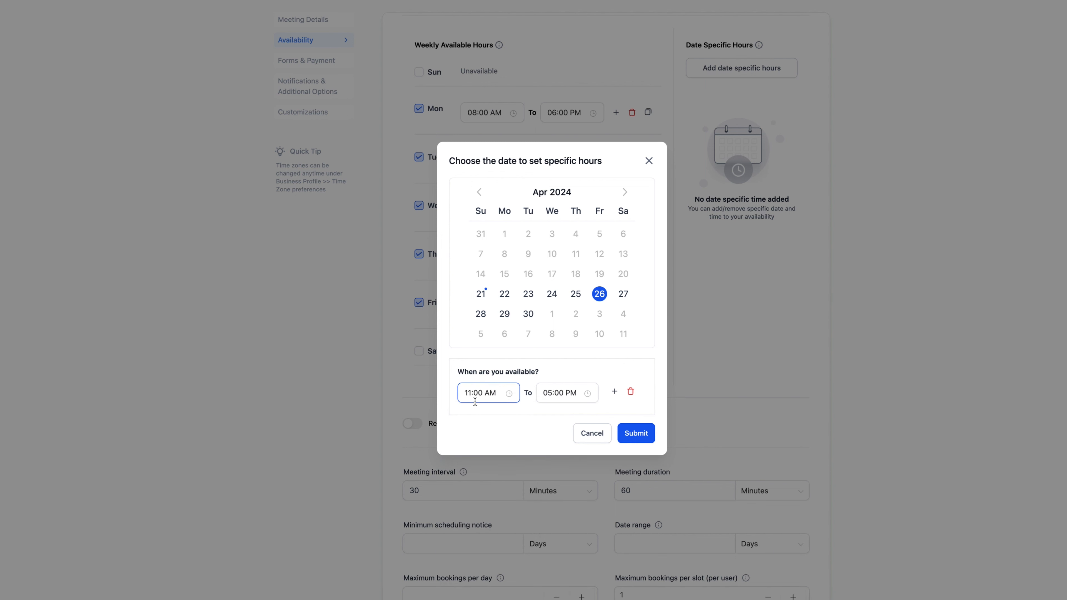
left_click(635, 433)
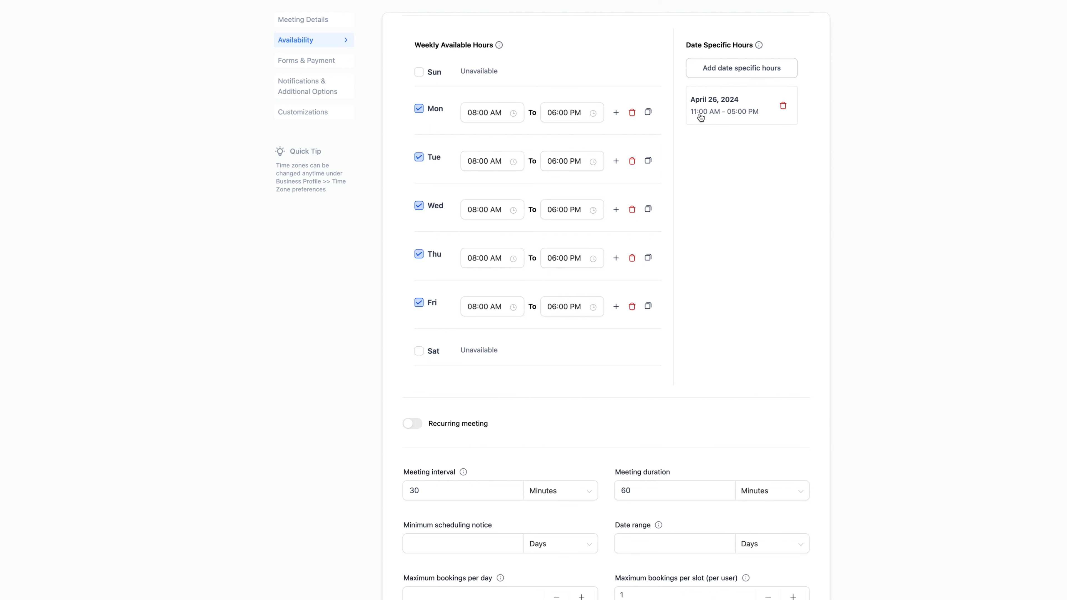
Review the recurring meeting option and the meeting interval and duration settings.
left_click(506, 311)
scroll(407, 288, "down", 2)
mouse_move(415, 341)
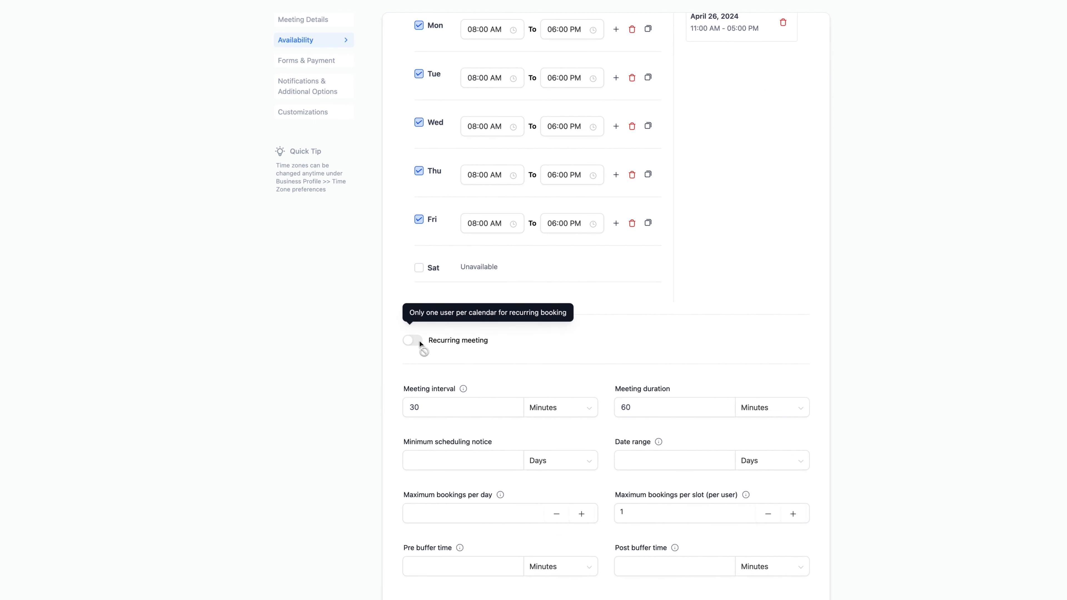
scroll(678, 319, "down", 1)
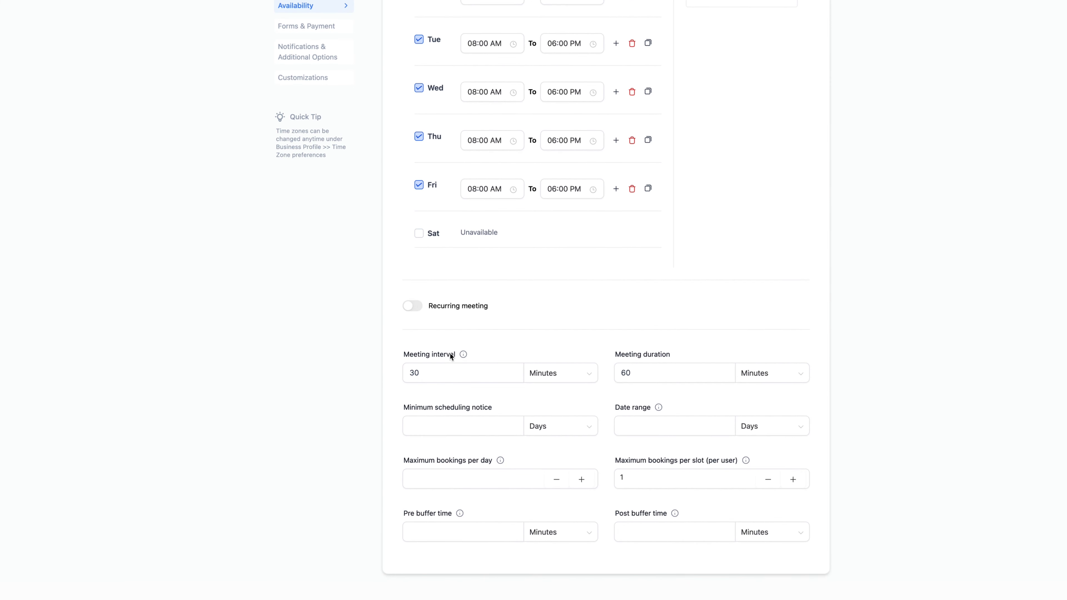
left_click_drag(436, 372, 400, 371)
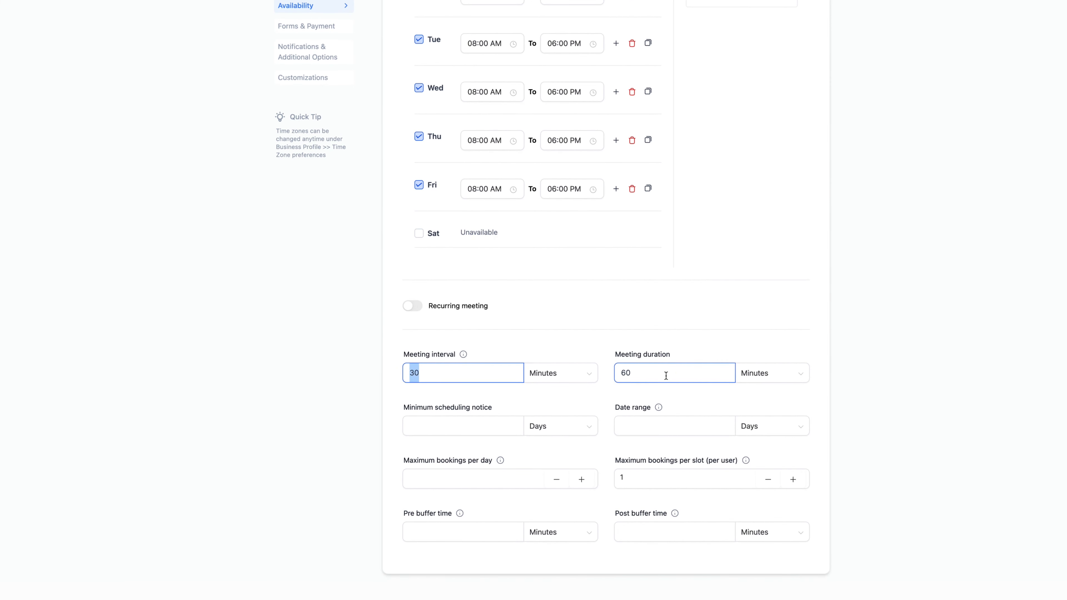
left_click_drag(666, 375, 614, 372)
left_click(462, 408)
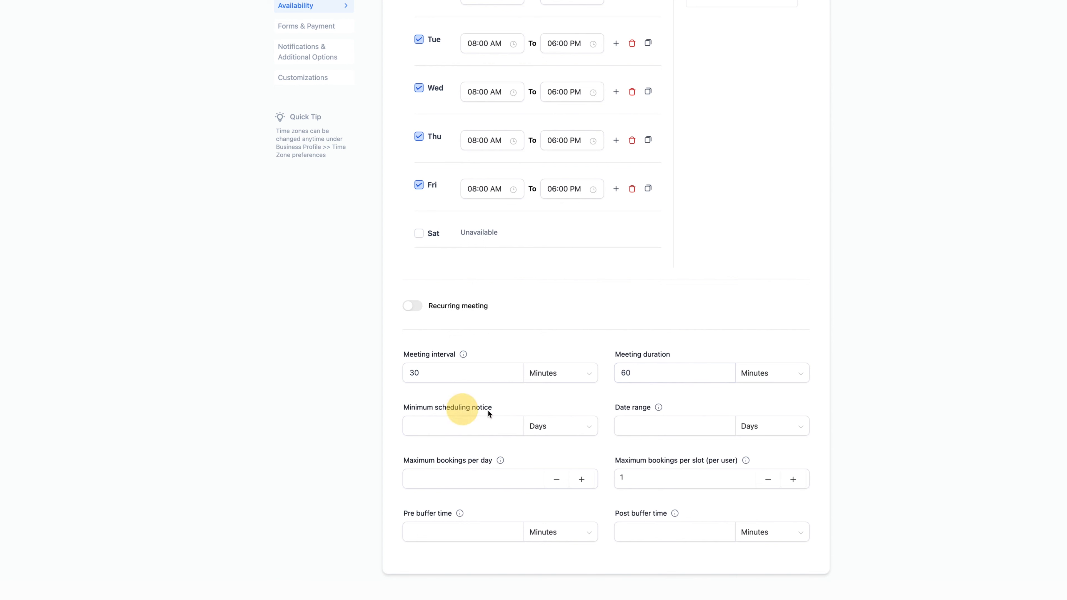
Examine the date range field and the explanations of the meeting interval and maximum bookings per day.
left_click(685, 426)
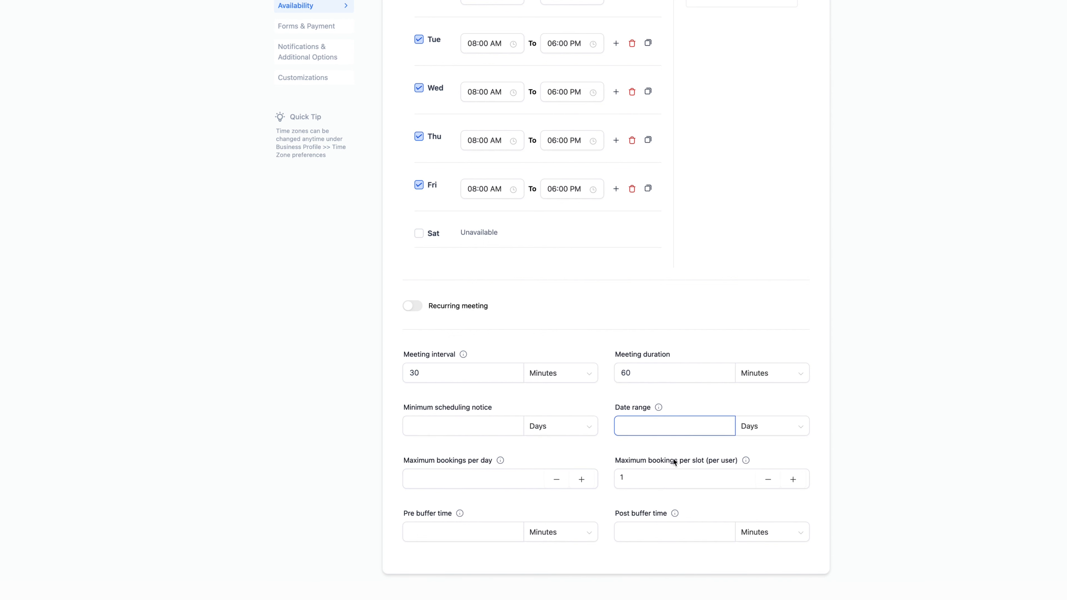
left_click(357, 505)
mouse_move(463, 355)
mouse_move(501, 460)
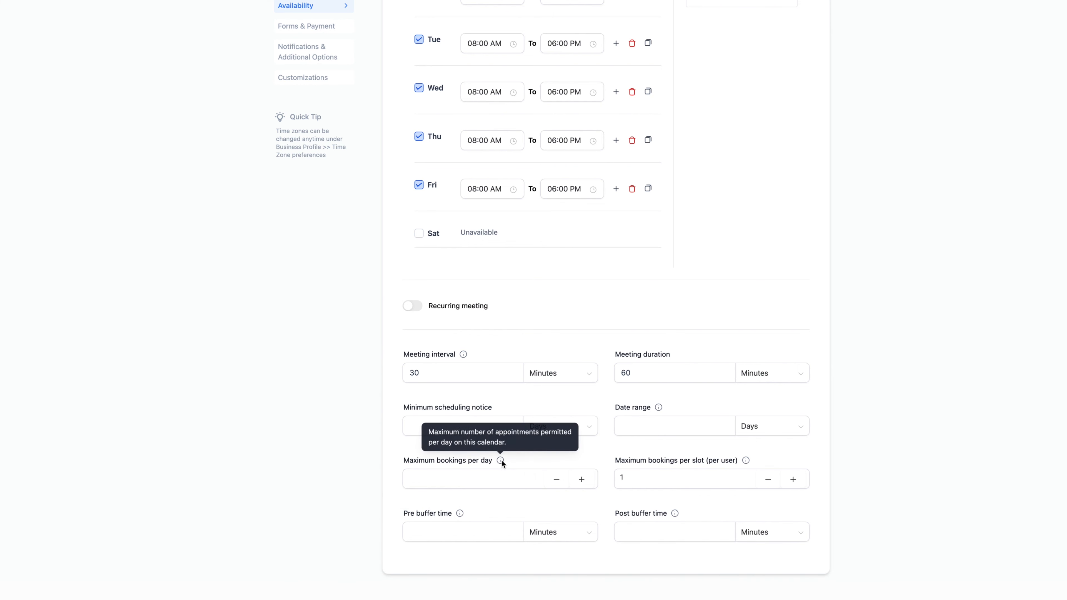
left_click(712, 426)
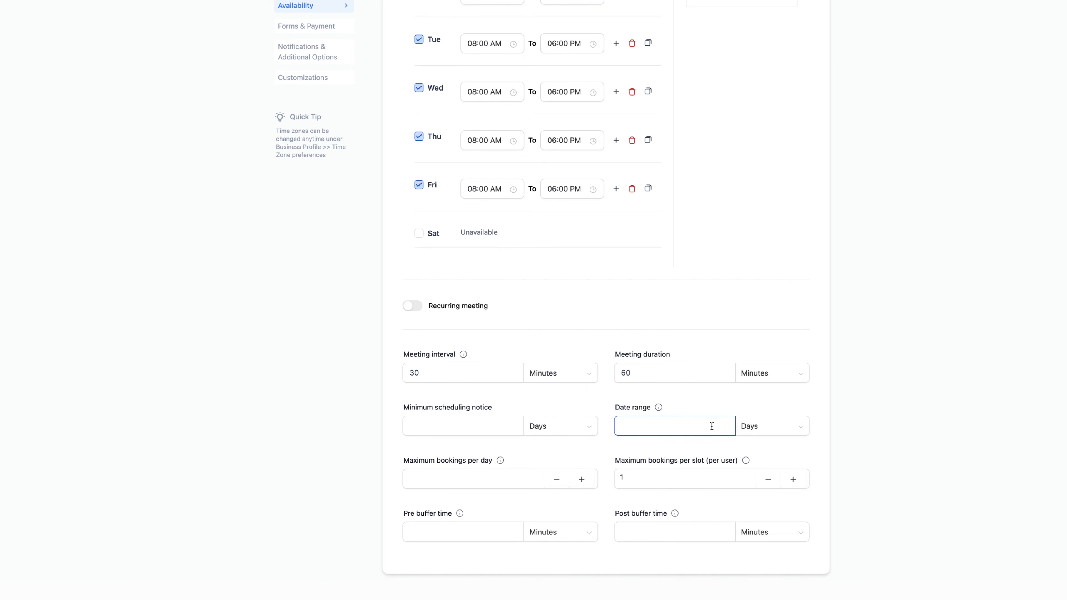
left_click(901, 401)
Open the Forms & Payment settings and review the form selection, thank you message and Facebook pixel ID field.
scroll(737, 84, "up", 5)
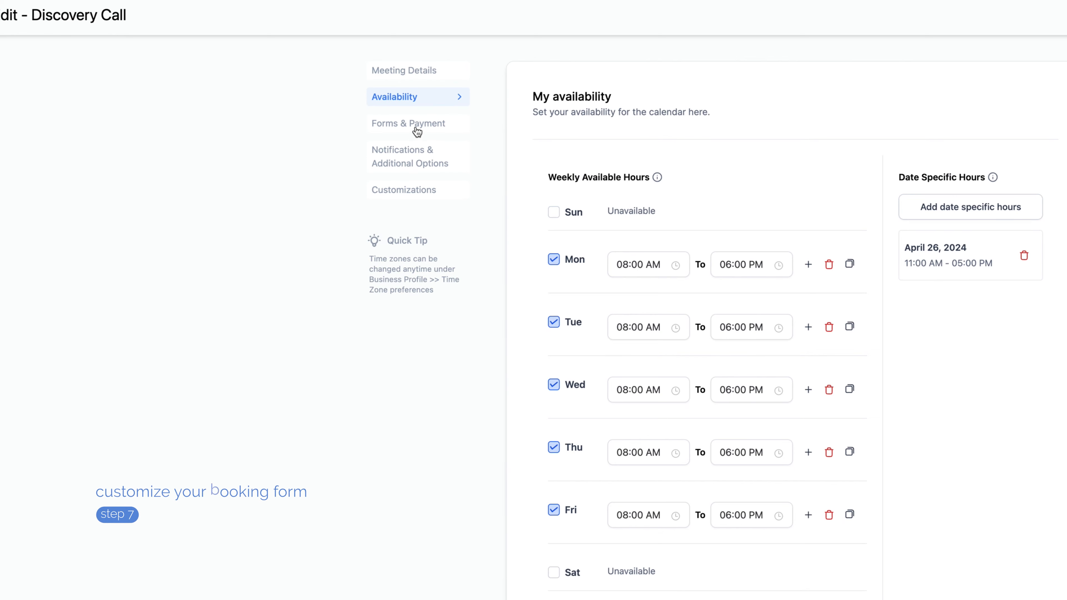
left_click(417, 132)
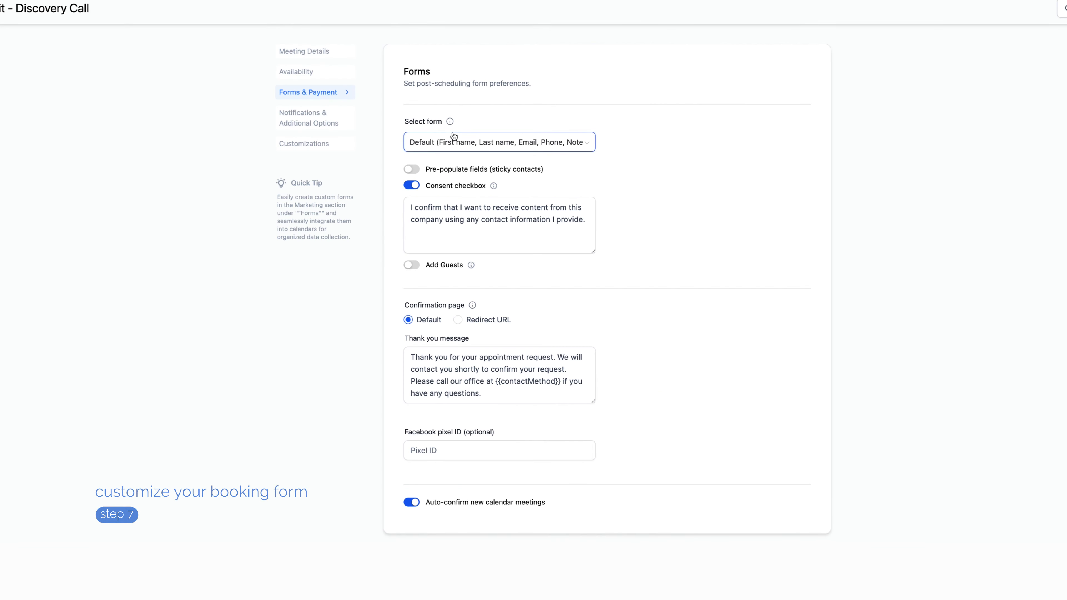
left_click(457, 142)
left_click(668, 168)
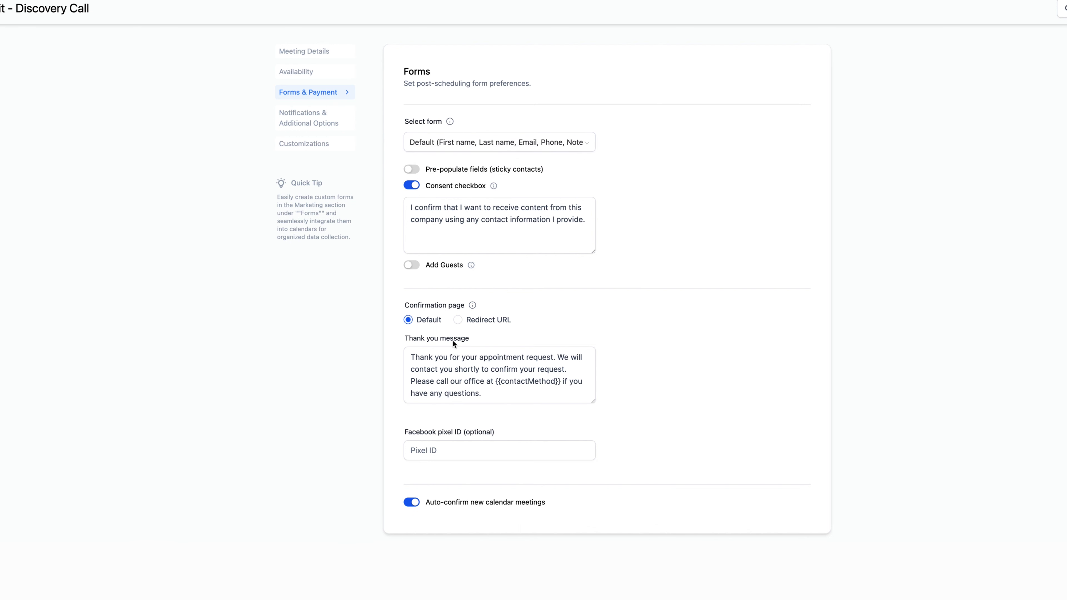
left_click(486, 393)
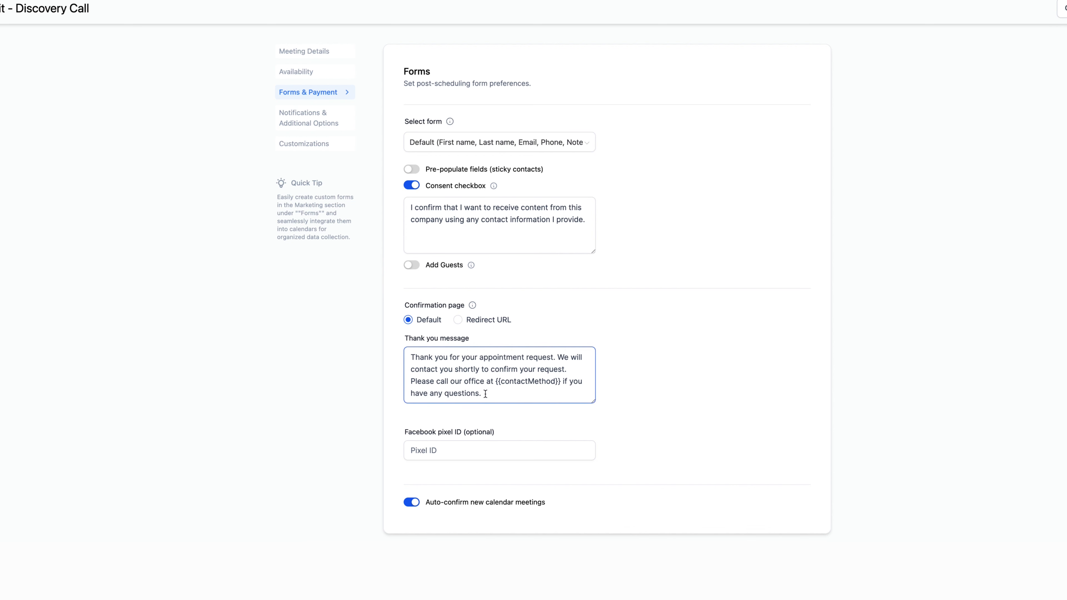
left_click_drag(502, 391, 403, 362)
left_click(334, 381)
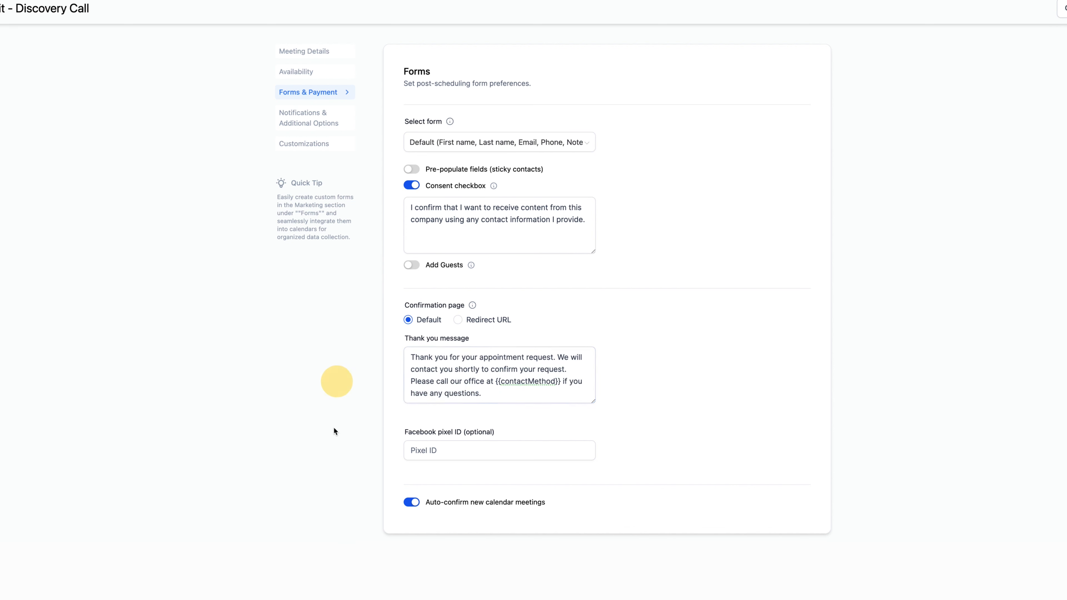
left_click(450, 455)
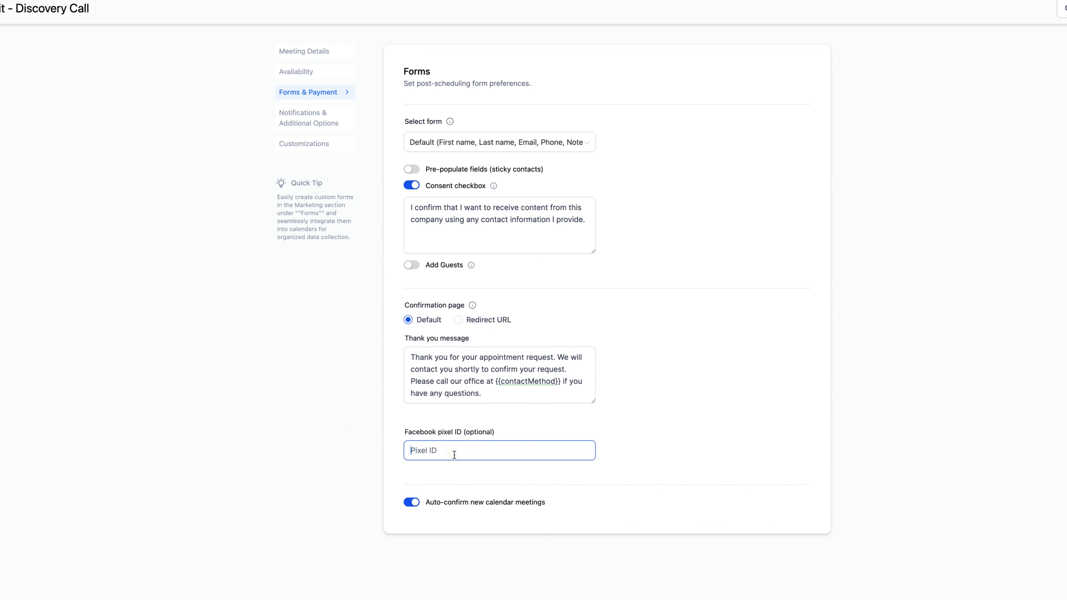
left_click(734, 388)
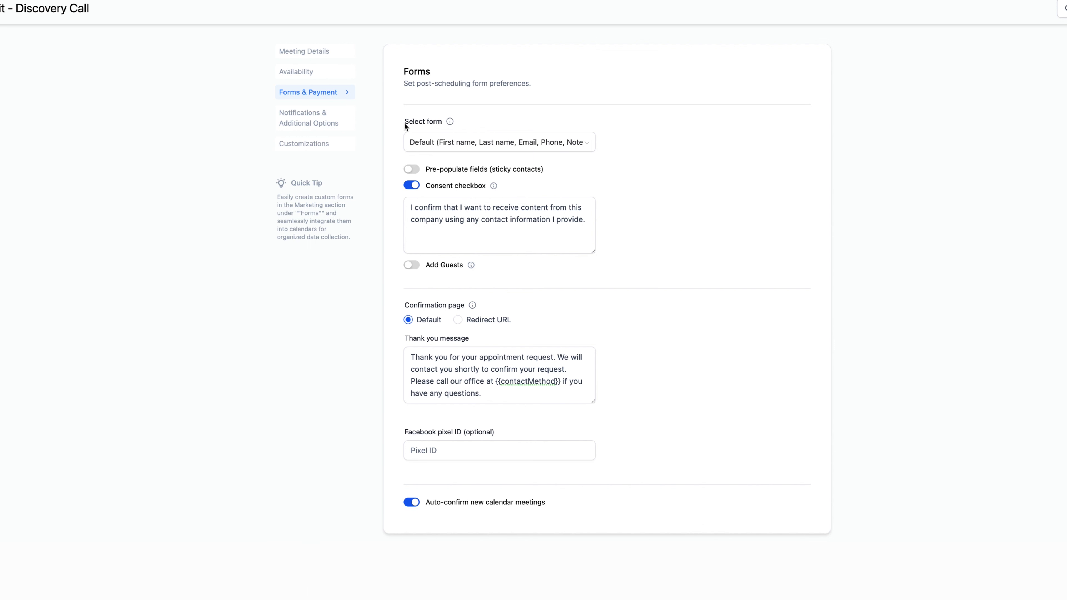
Check the form selection and consent text, and enable Add Guests for the booking form.
left_click(437, 145)
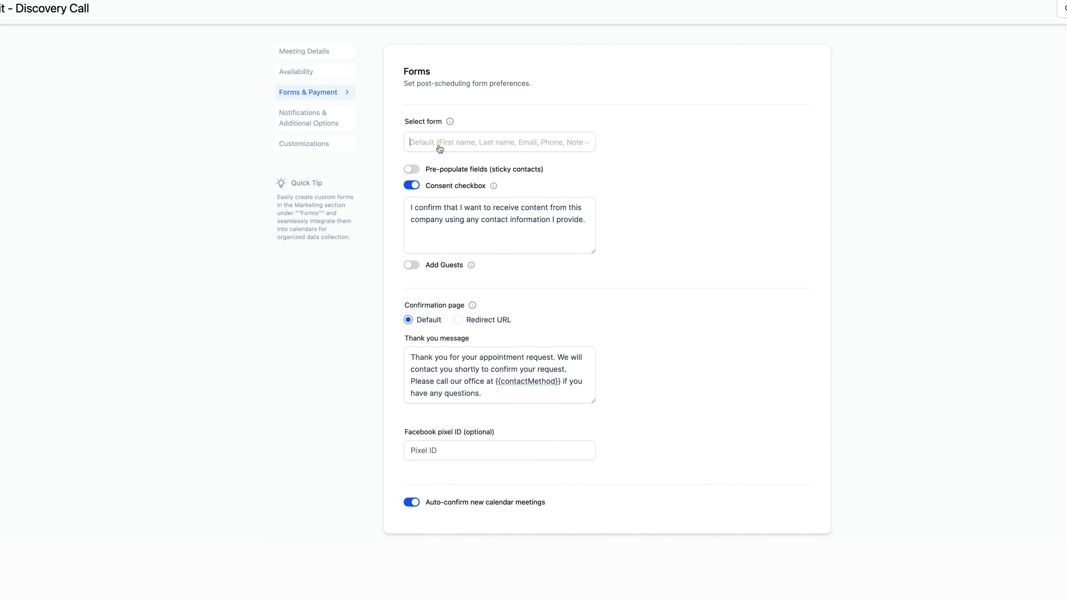
left_click(520, 169)
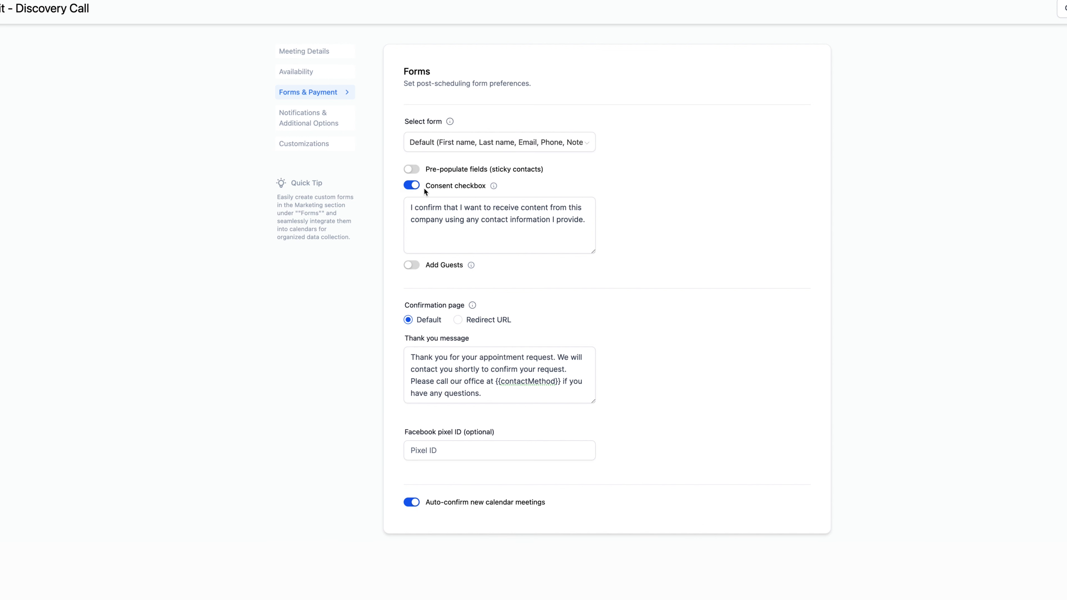
left_click(506, 227)
left_click(526, 221)
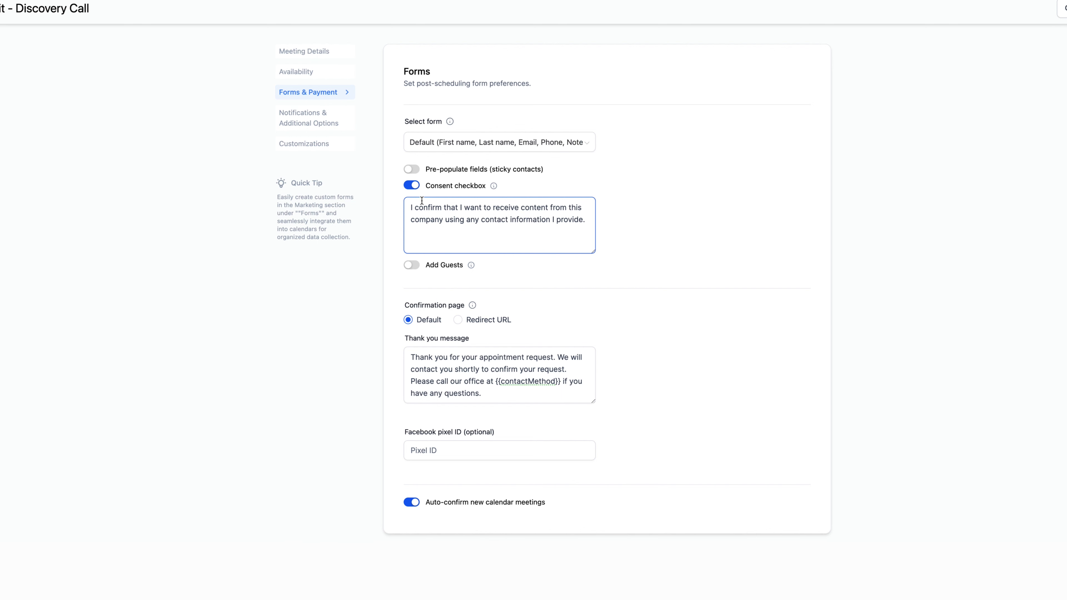
left_click(413, 267)
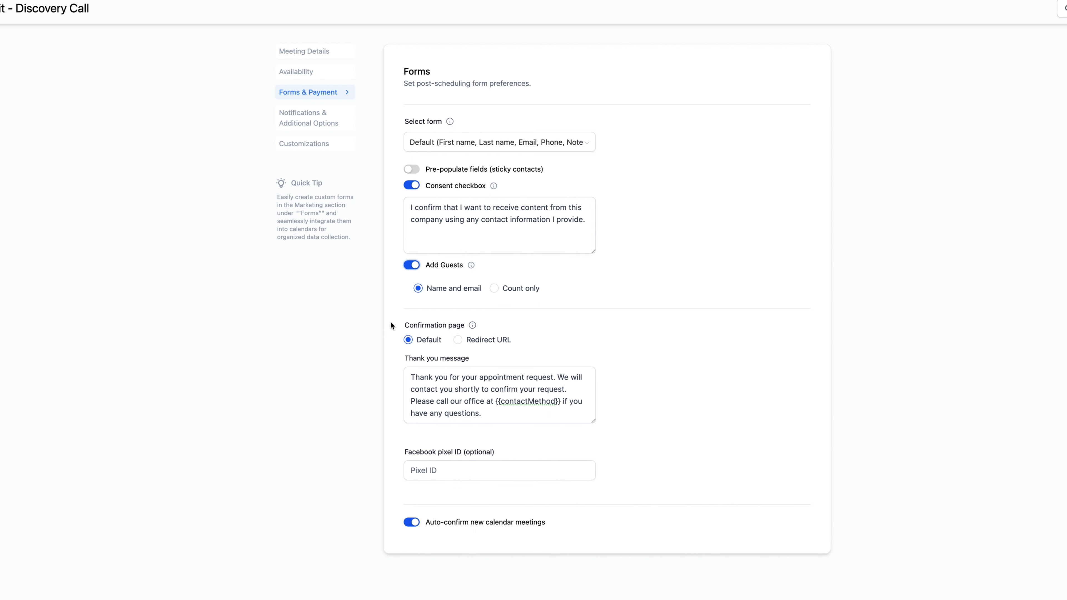
Try the Redirect URL option for the confirmation page and switch back to Default.
left_click(458, 340)
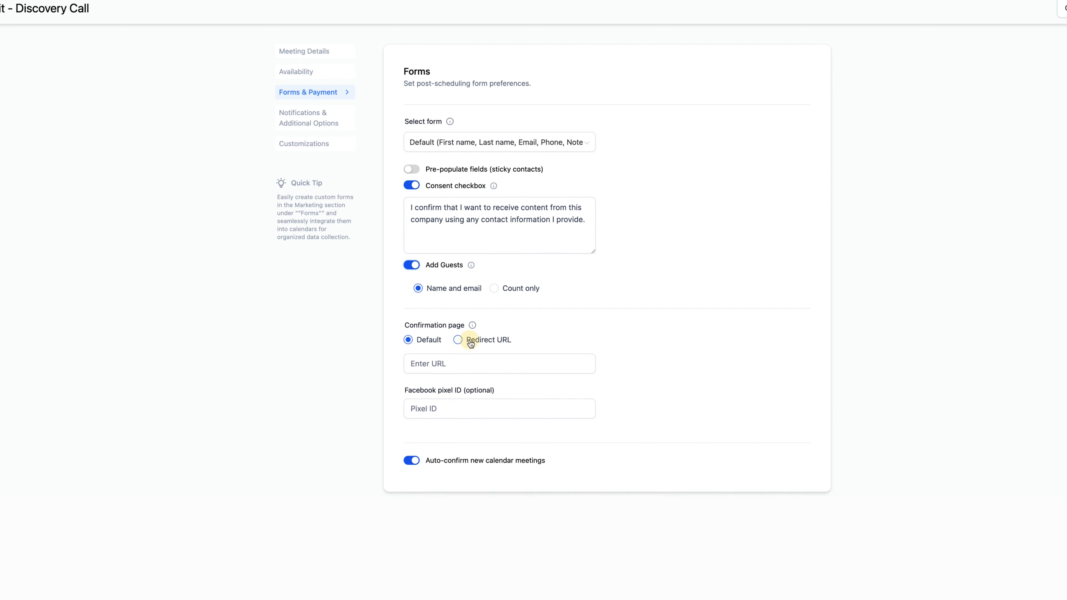
left_click(455, 359)
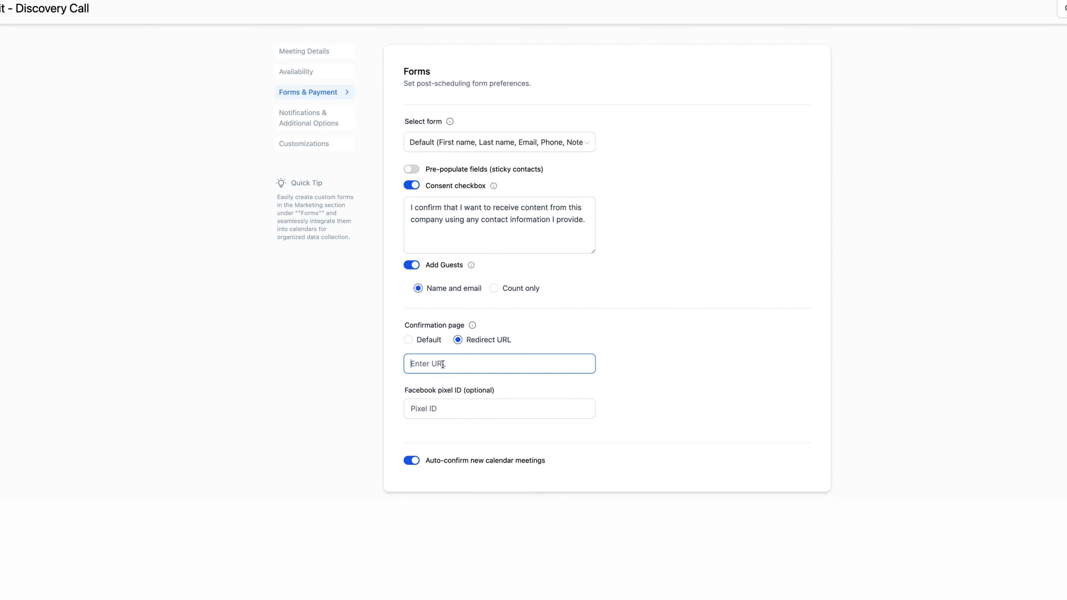
left_click(435, 342)
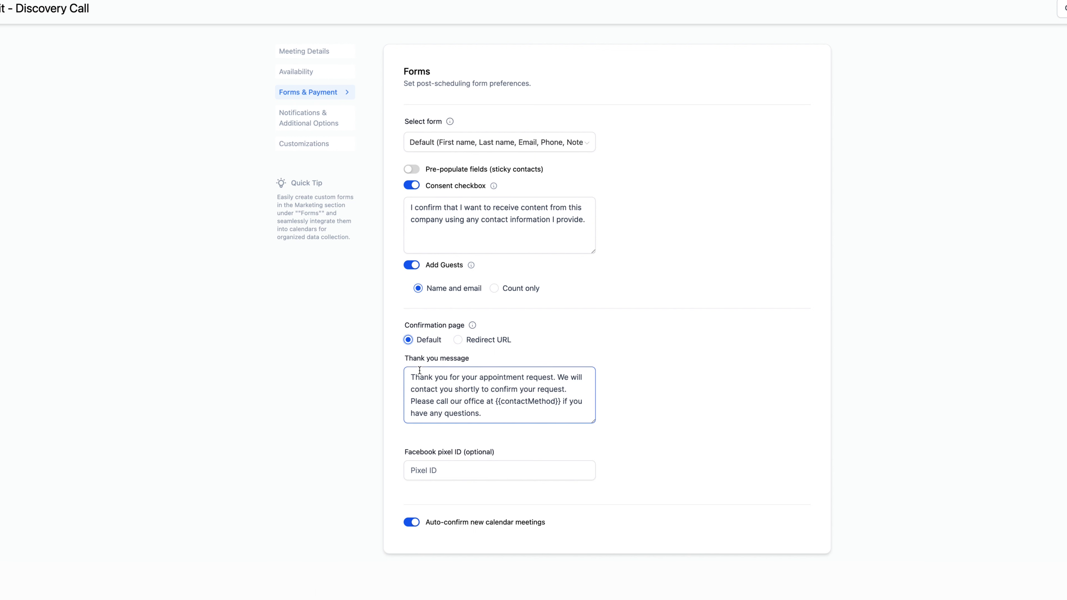
Review the thank you message, the Facebook pixel ID field and the auto-confirm option for new calendar meetings.
left_click(488, 412)
left_click(488, 474)
left_click_drag(495, 452, 406, 453)
left_click(451, 463)
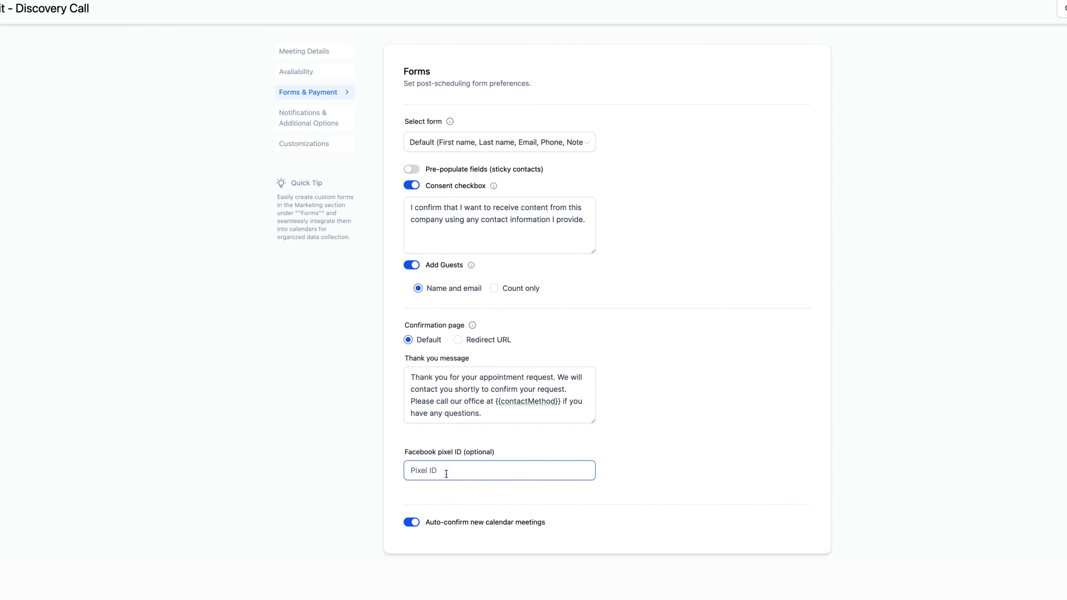
left_click_drag(426, 523, 563, 529)
left_click(508, 535)
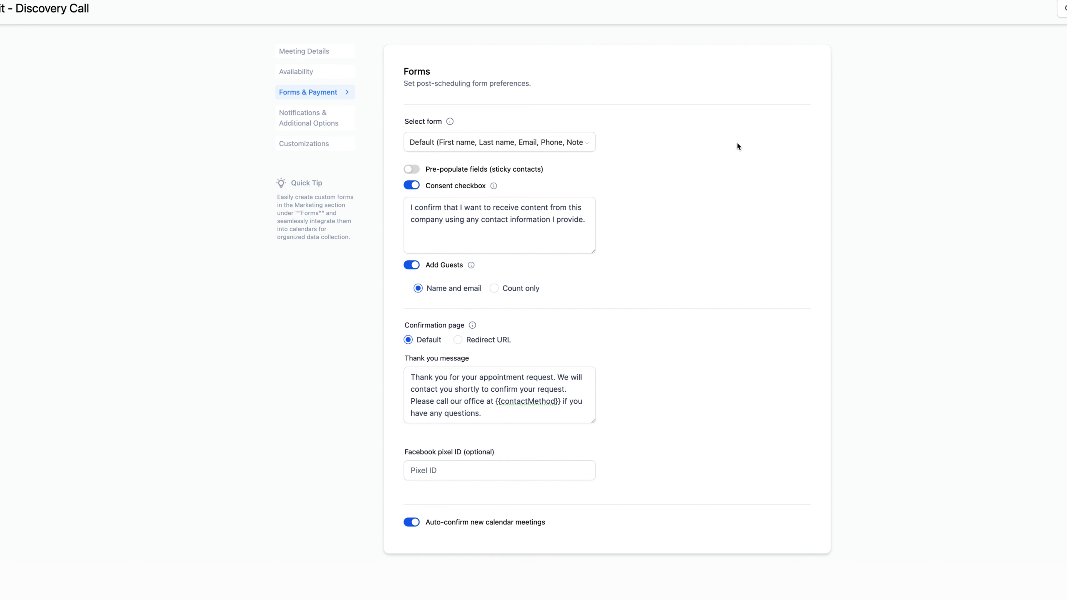
Open the Notifications & Additional Options settings and send the Acknowledgement email to Contact, Guest and Assigned user.
left_click(311, 122)
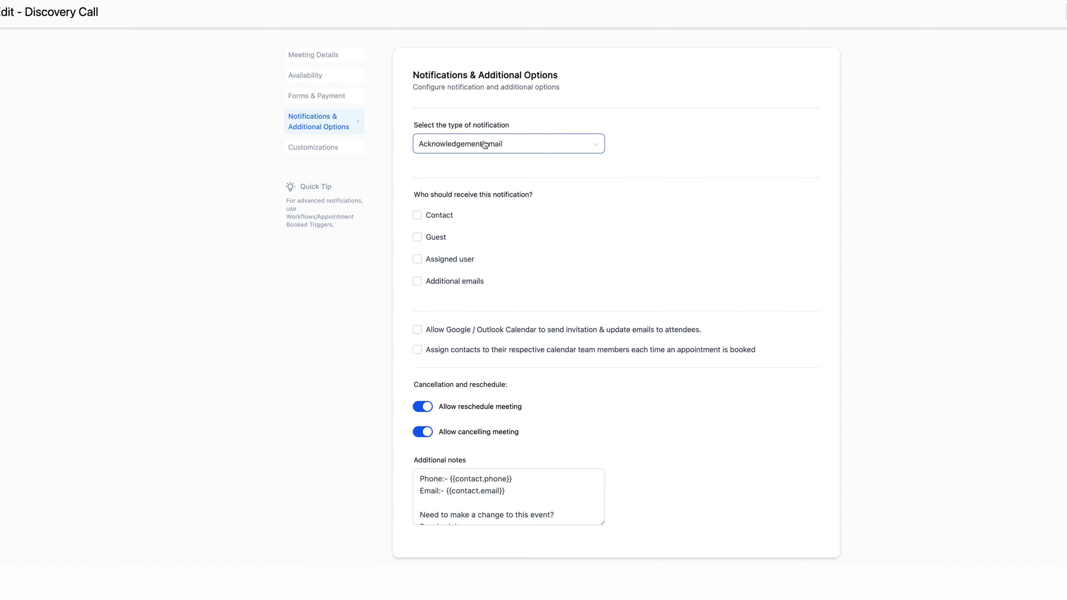
left_click(516, 146)
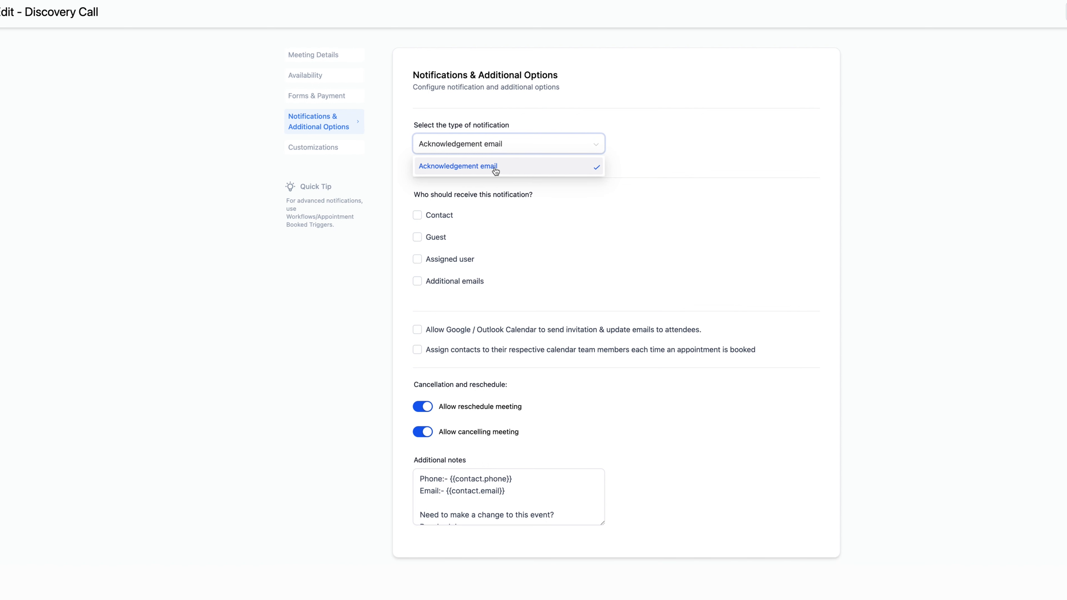
left_click(474, 167)
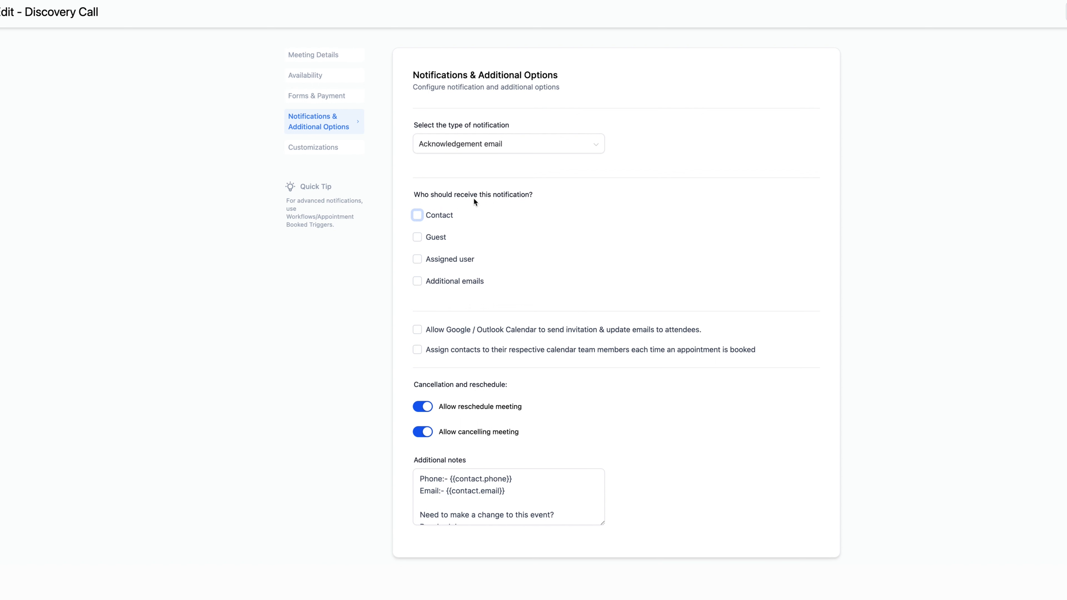
left_click(418, 218)
left_click(419, 240)
left_click(418, 261)
Allow Google/Outlook invitation emails and assign contacts to calendar team members, skipping contacts that already have an assigned user.
left_click(517, 332)
left_click(429, 351)
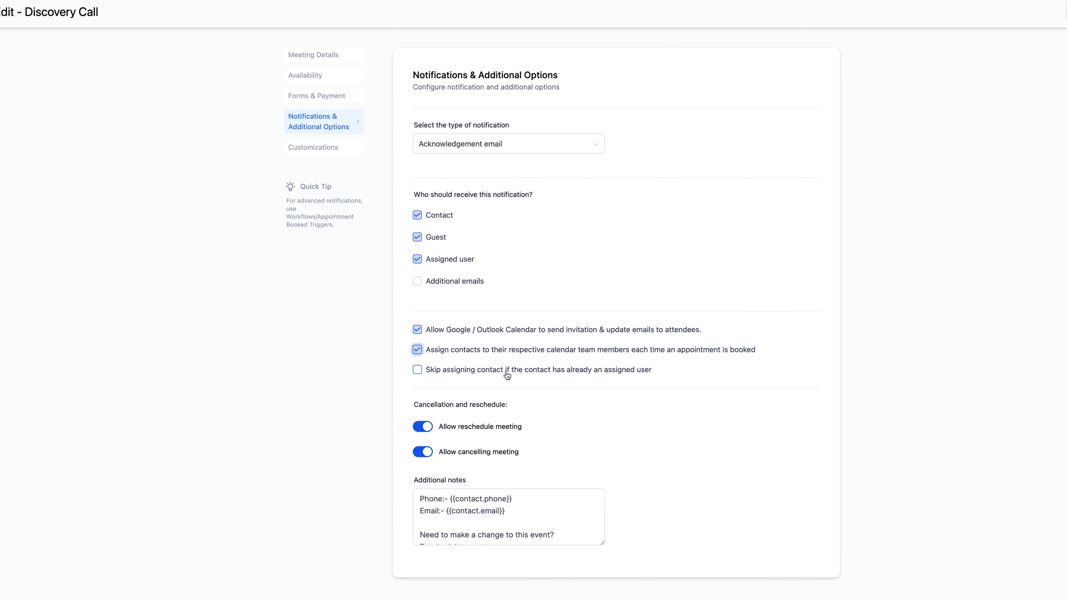
left_click(620, 372)
Examine the reschedule and cancelling options and read through the additional notes with their contact and link placeholders.
left_click(438, 428)
left_click(444, 428)
left_click_drag(458, 453, 500, 453)
left_click(500, 452)
left_click(464, 500)
scroll(487, 520, "down", 3)
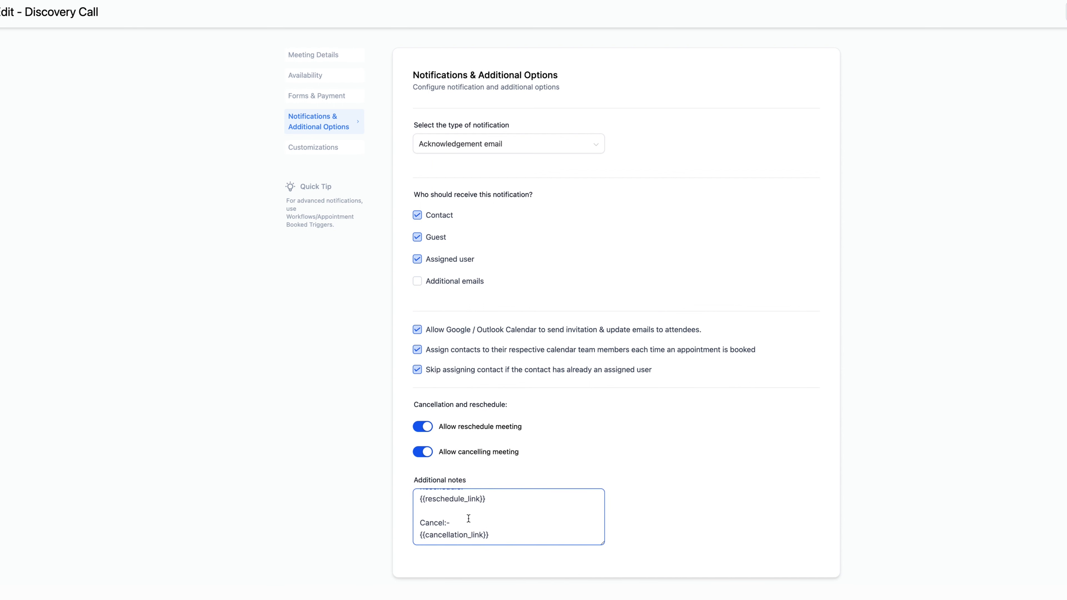
scroll(468, 519, "up", 3)
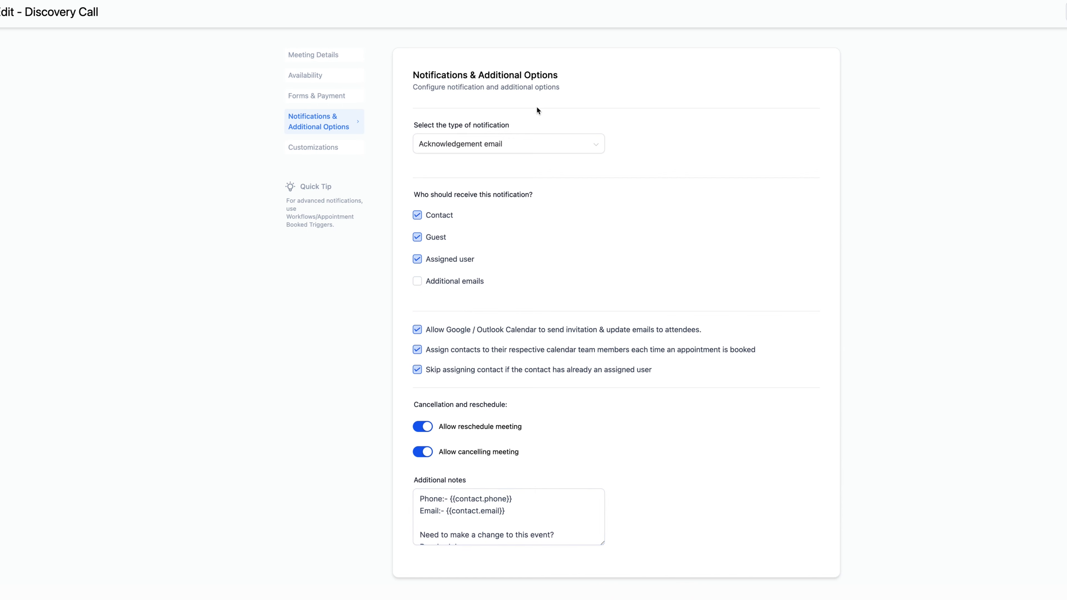
left_click(470, 145)
left_click(421, 522)
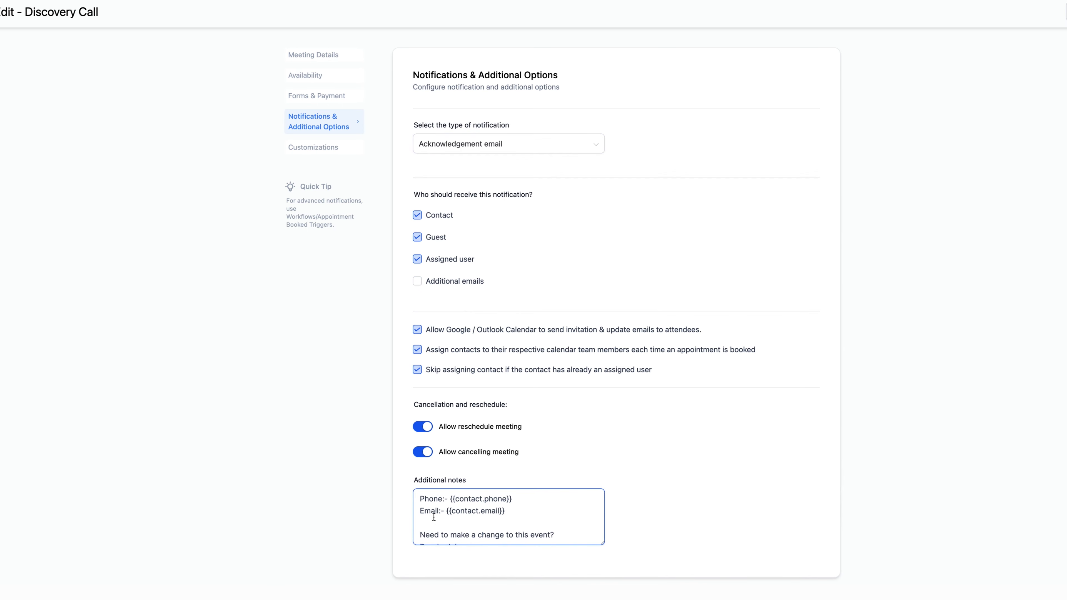
scroll(434, 516, "down", 2)
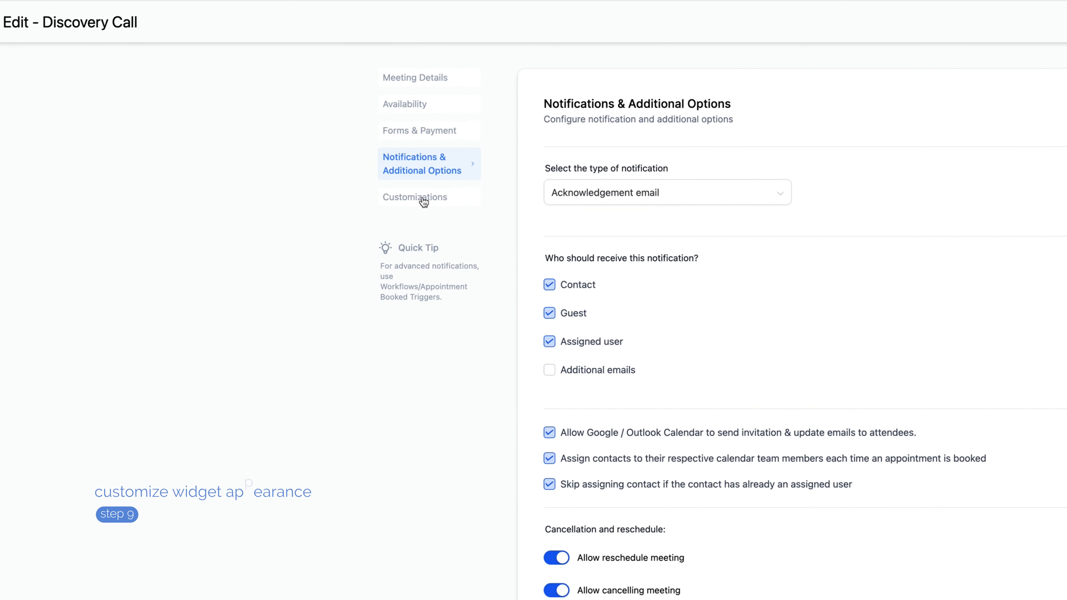
Open the Customizations settings and try the Classic calendar widget style, switching back to Neo.
left_click(323, 150)
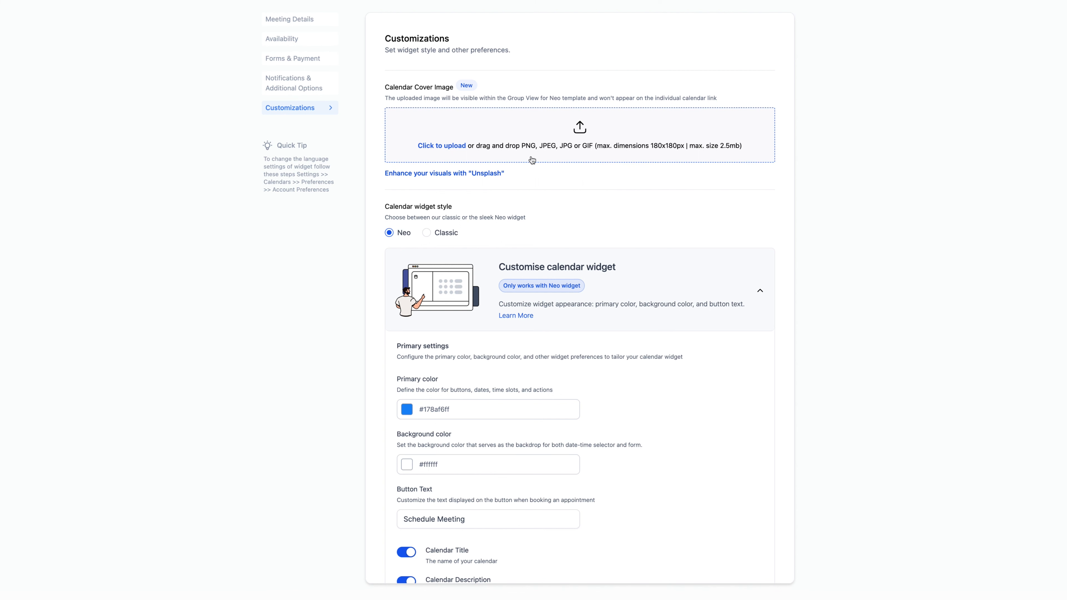
scroll(504, 160, "down", 2)
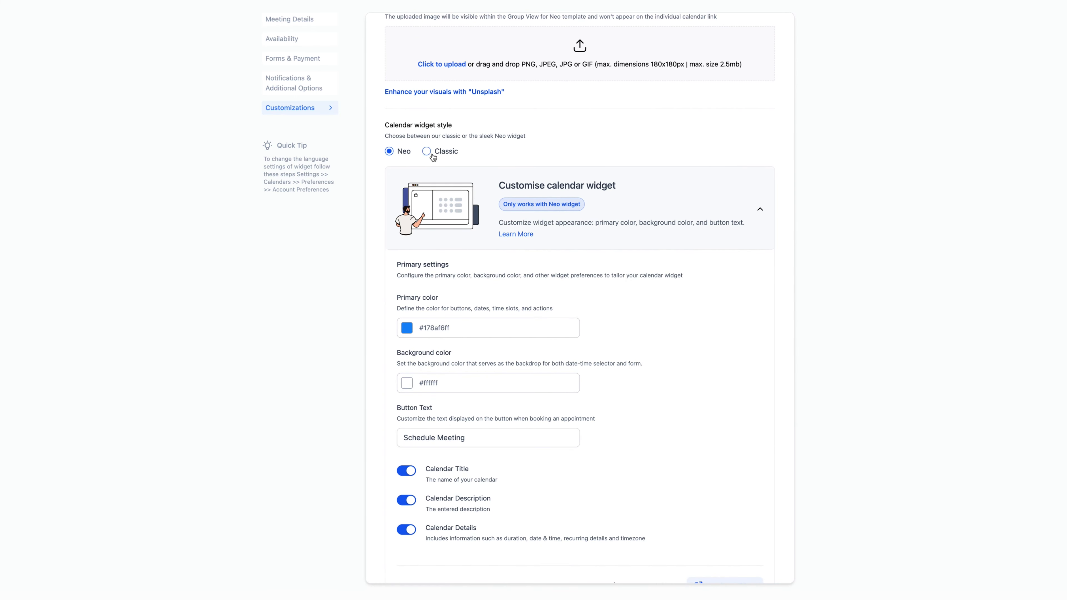
left_click(427, 152)
left_click(403, 151)
scroll(492, 310, "down", 1)
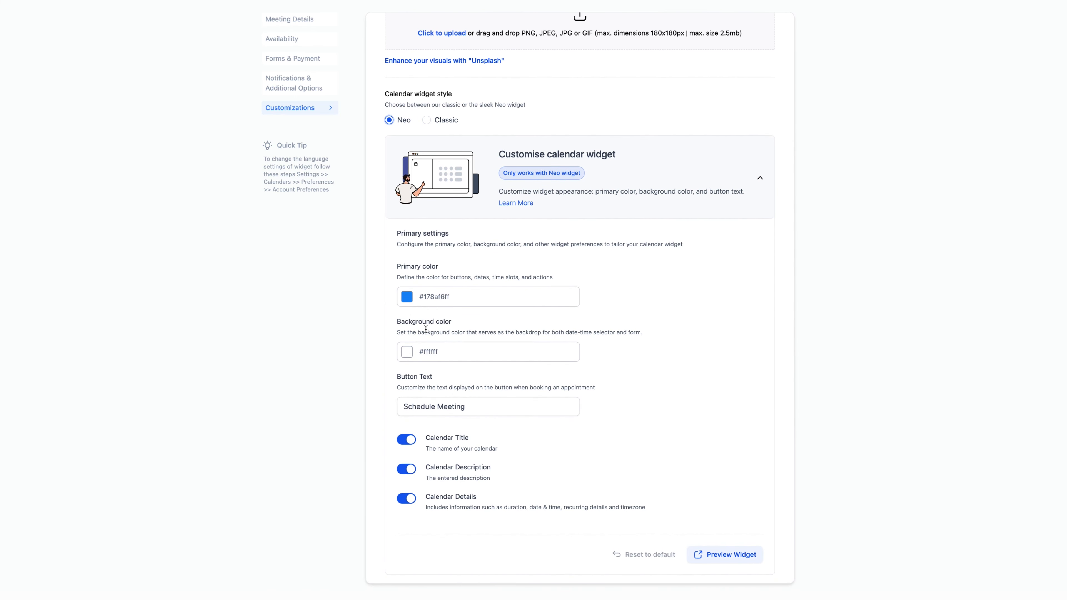
Examine the widget's Button Text setting and its description.
left_click(441, 406)
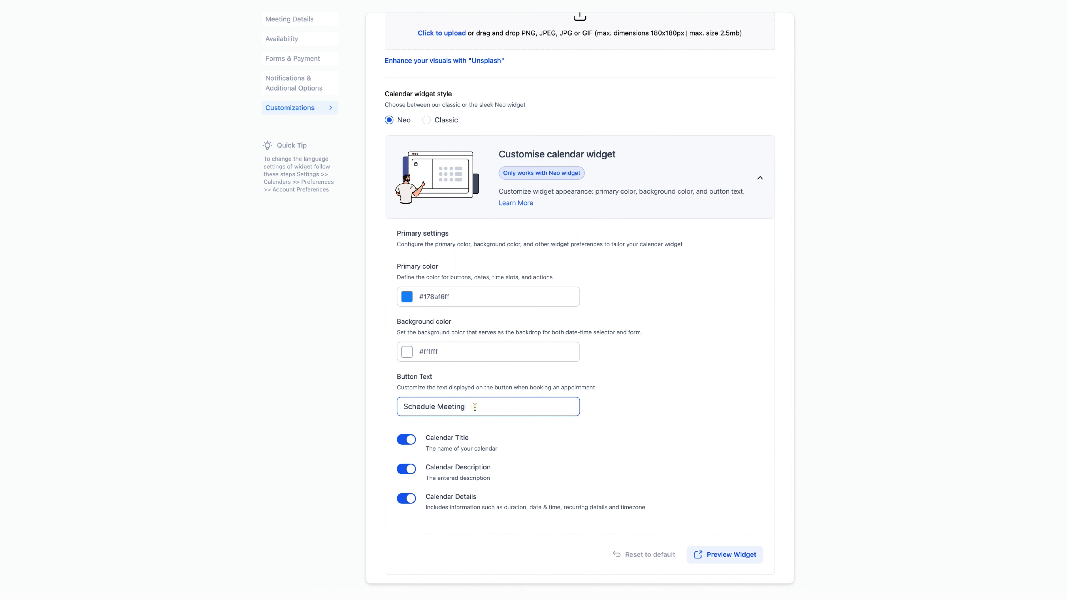
left_click(507, 386)
left_click(403, 406)
left_click_drag(403, 406, 470, 408)
left_click(634, 386)
Preview the Discovery Call booking widget and close the preview.
scroll(550, 416, "down", 5)
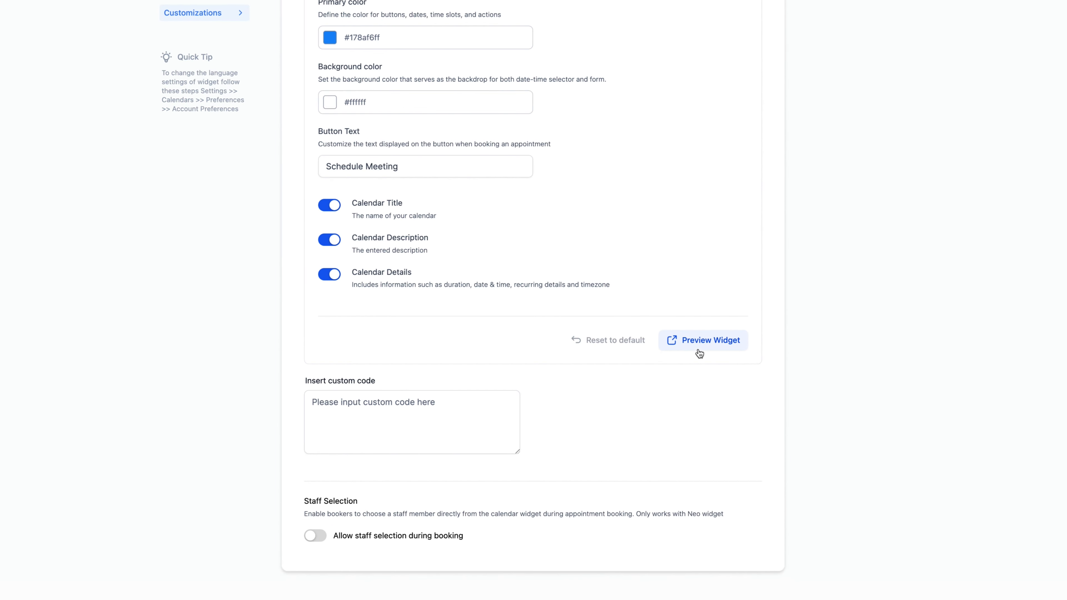
left_click(691, 348)
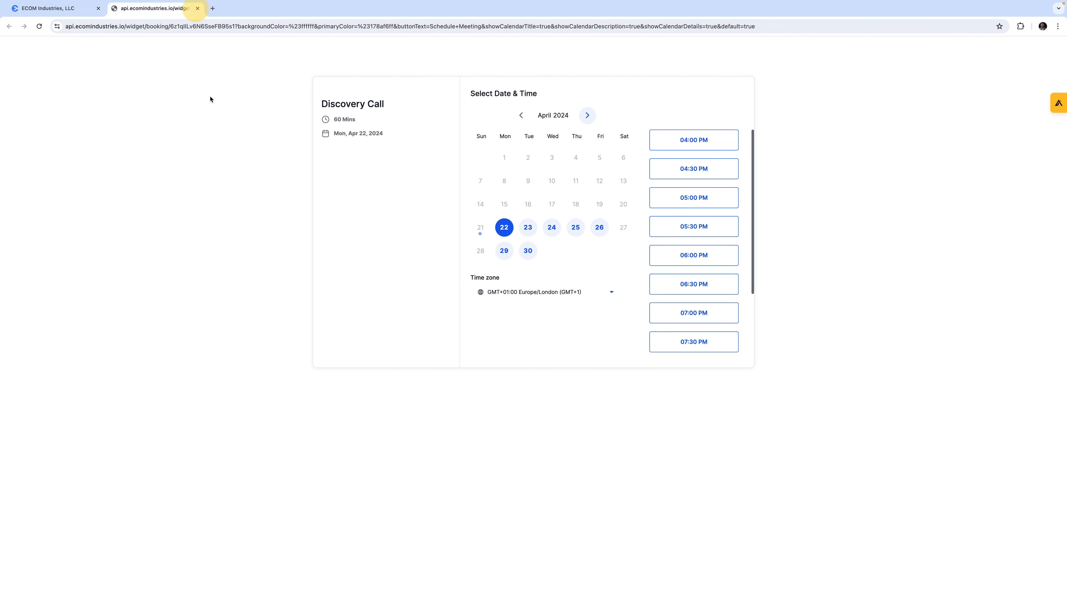
left_click(197, 9)
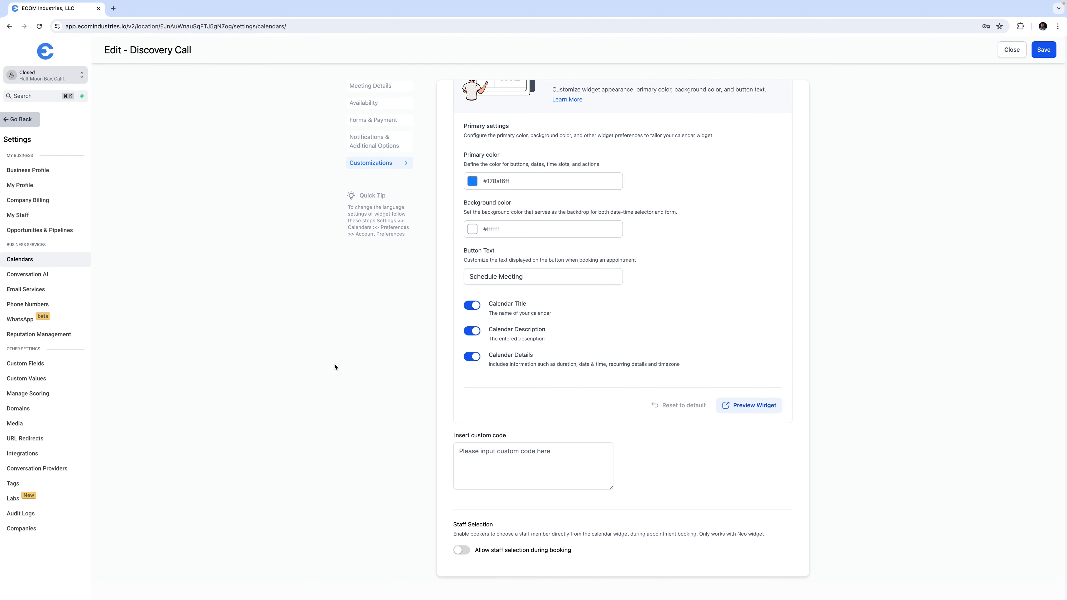
Check the custom code field, try allowing staff selection during booking and turn it back off, and read its Neo widget note.
left_click(492, 473)
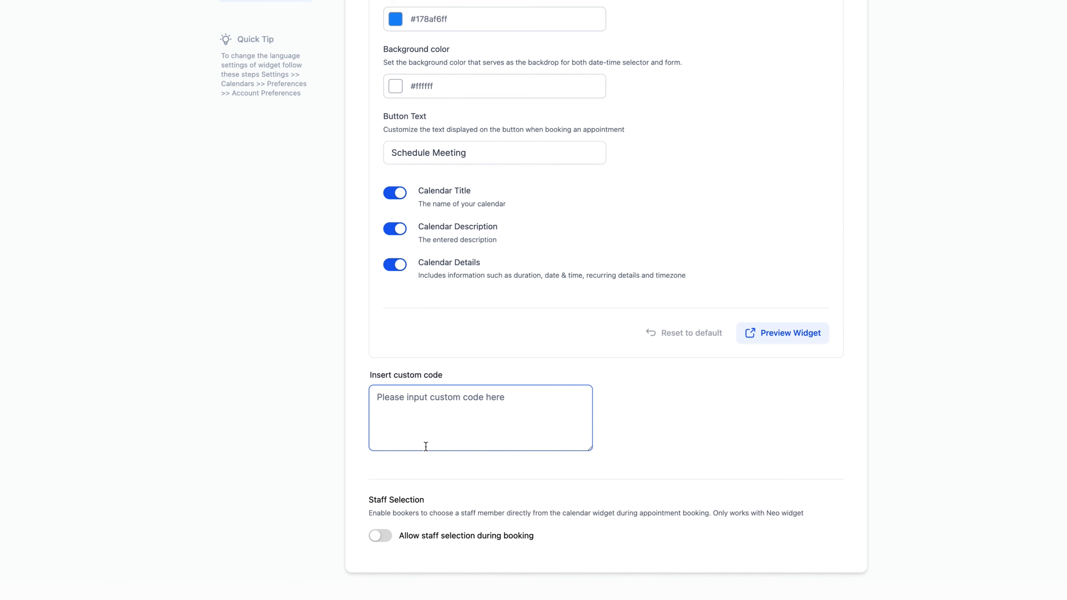
left_click(424, 542)
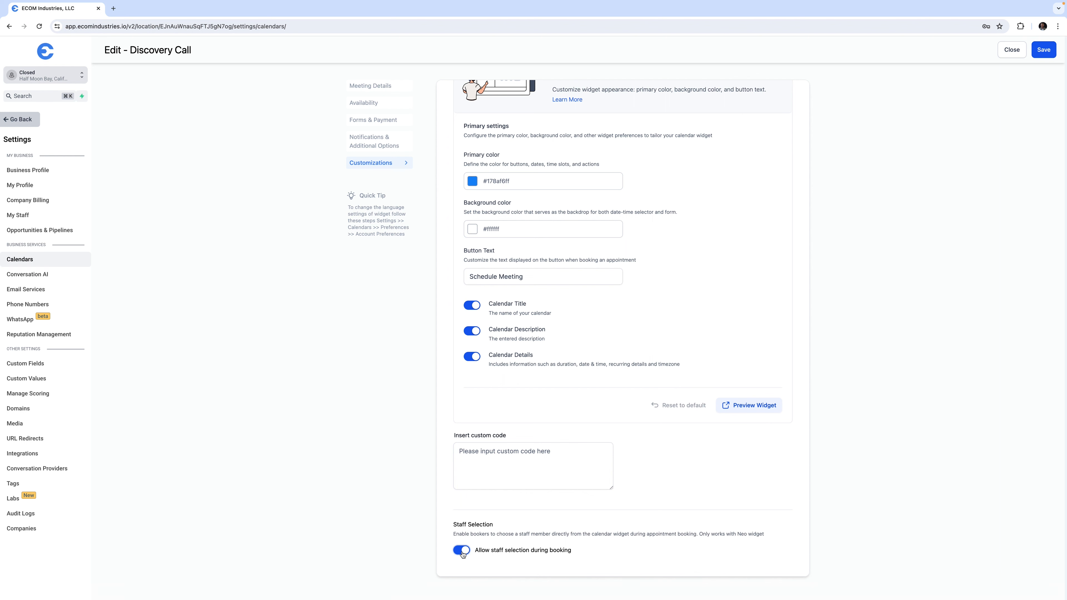
left_click(463, 554)
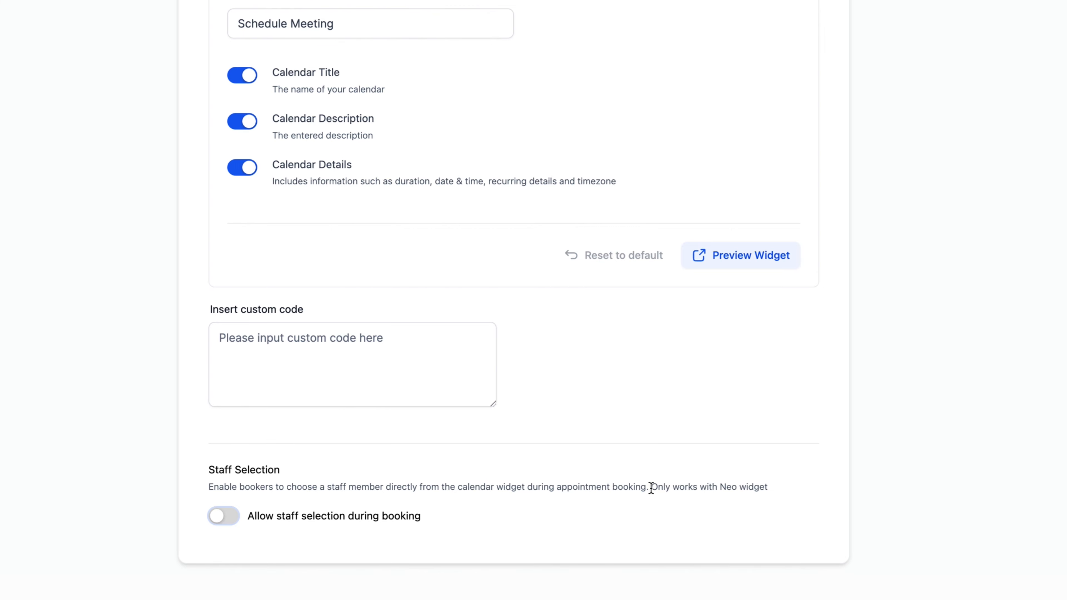
left_click_drag(651, 488, 773, 489)
left_click(777, 488)
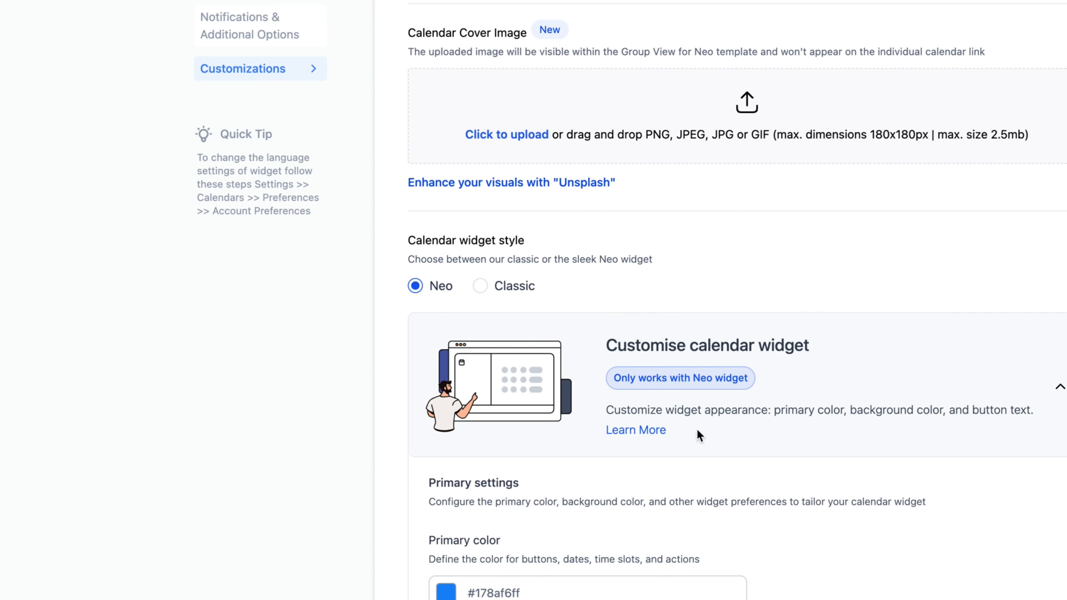
Review the Neo and Classic widget style choices and save the Discovery Call calendar settings.
left_click(416, 286)
left_click(481, 286)
scroll(649, 256, "down", 7)
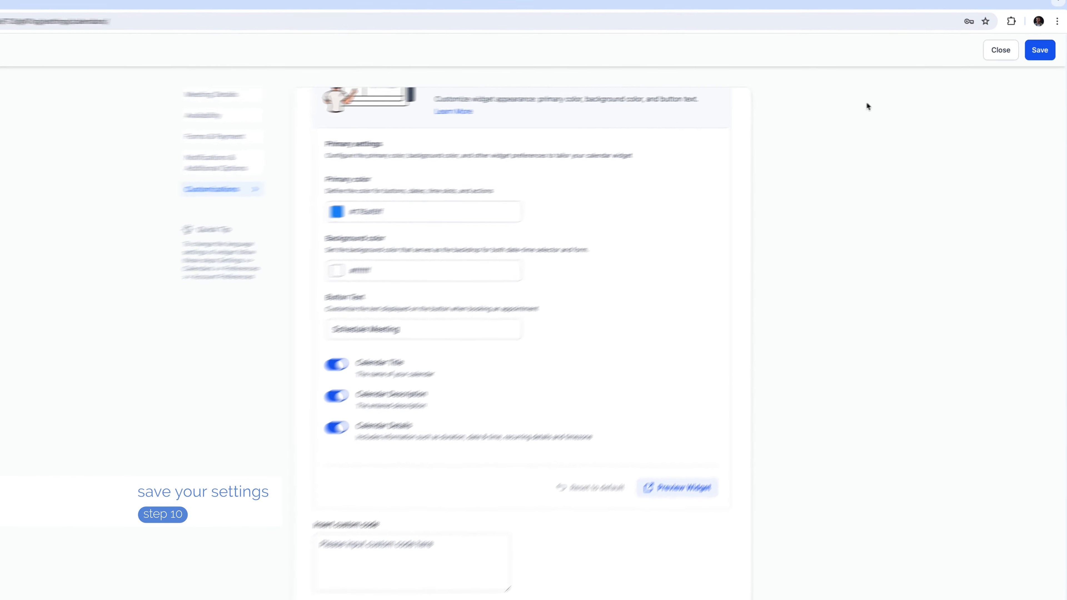
left_click(1044, 50)
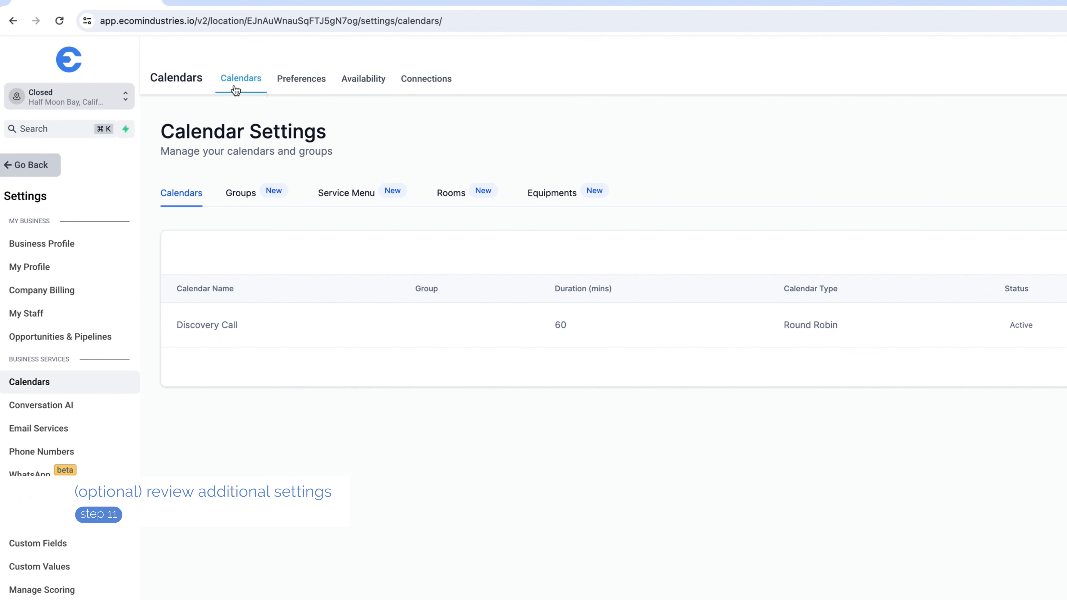
View the user scheduling preferences for calendars and return to the list of calendars.
left_click(306, 84)
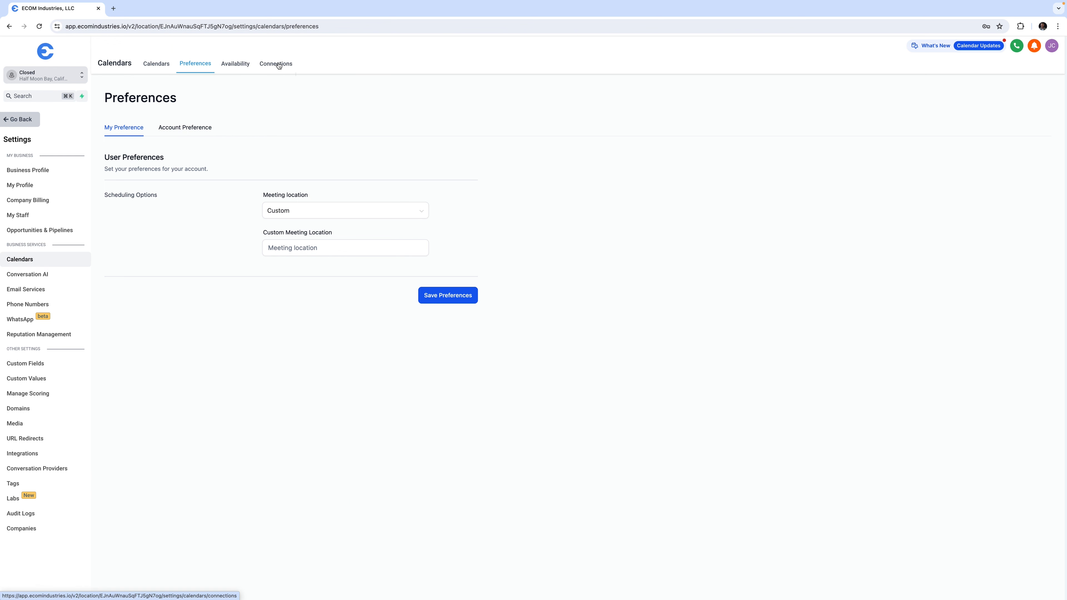
left_click(157, 64)
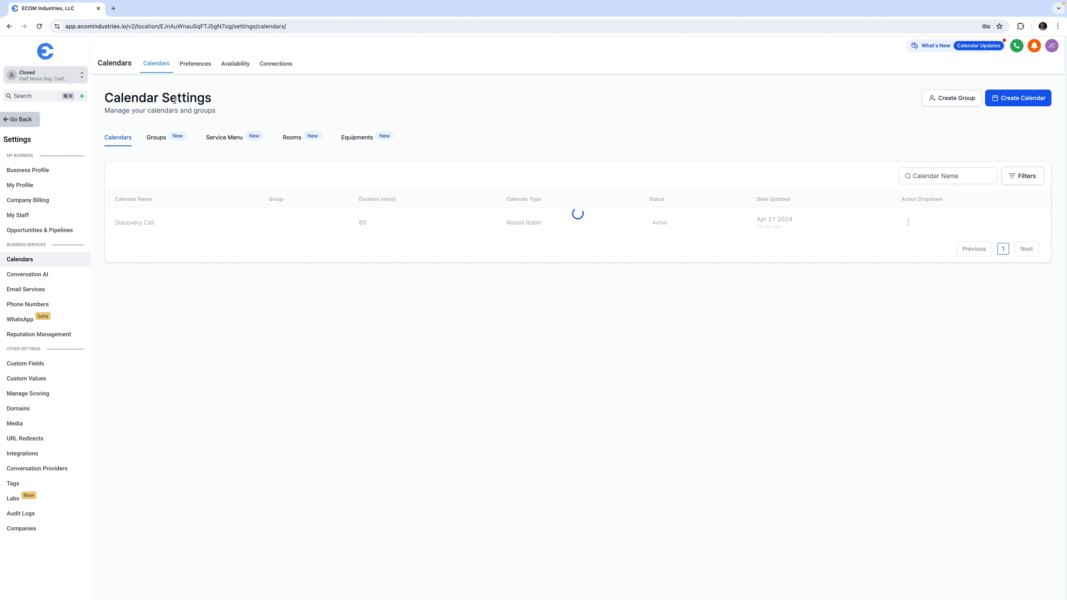